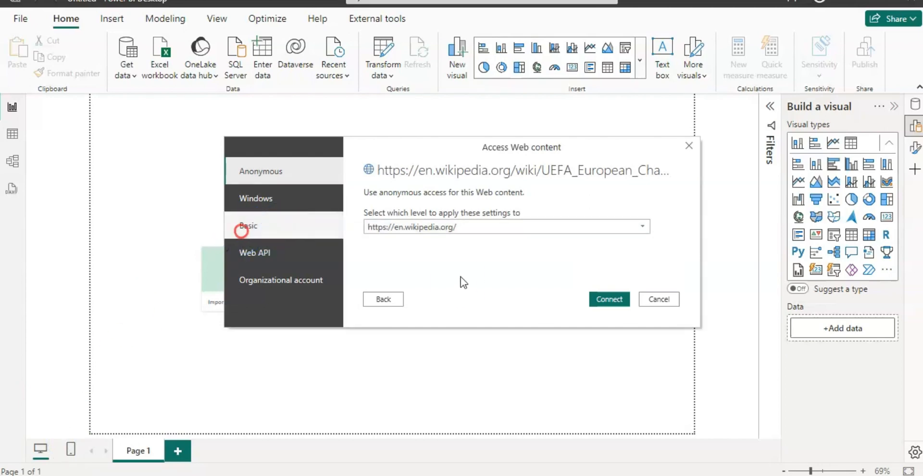
- Connect to the Wikipedia page with Basic access, leaving the credentials empty, and open its Results[edit] table for transformation
click(264, 223)
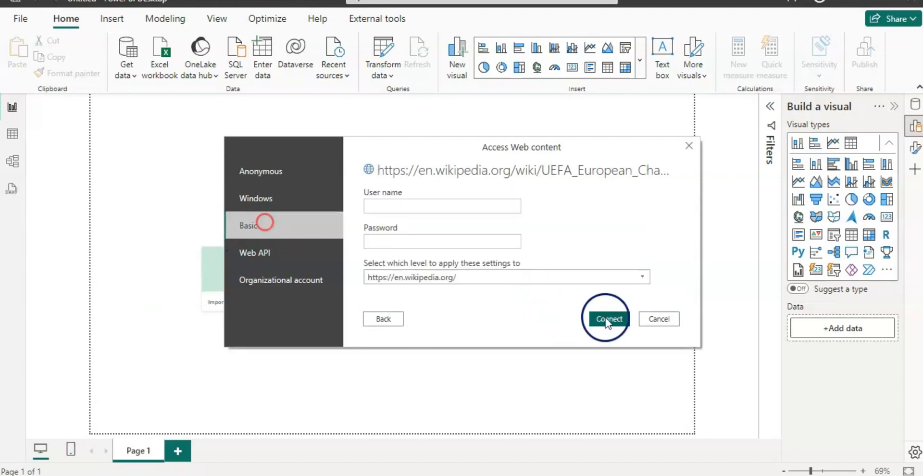
click(606, 318)
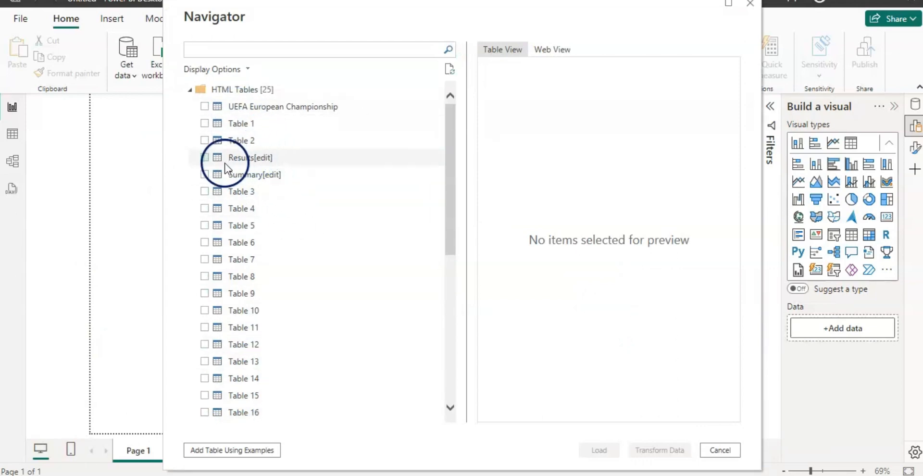
click(205, 157)
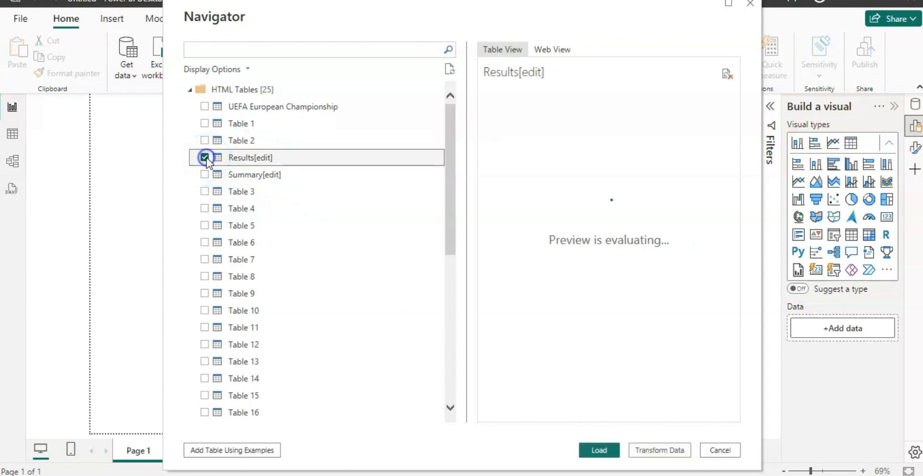
click(70, 439)
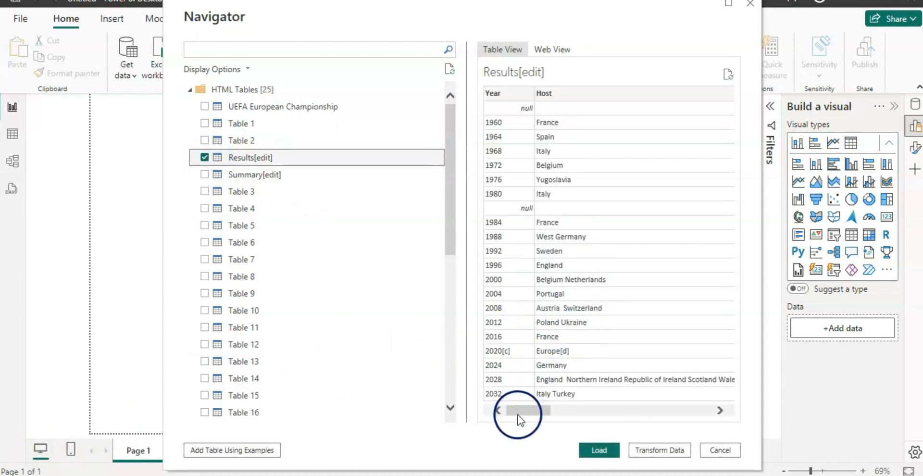
mouse_move(518, 414)
mouse_down()
mouse_move(640, 424)
mouse_move(519, 428)
mouse_up()
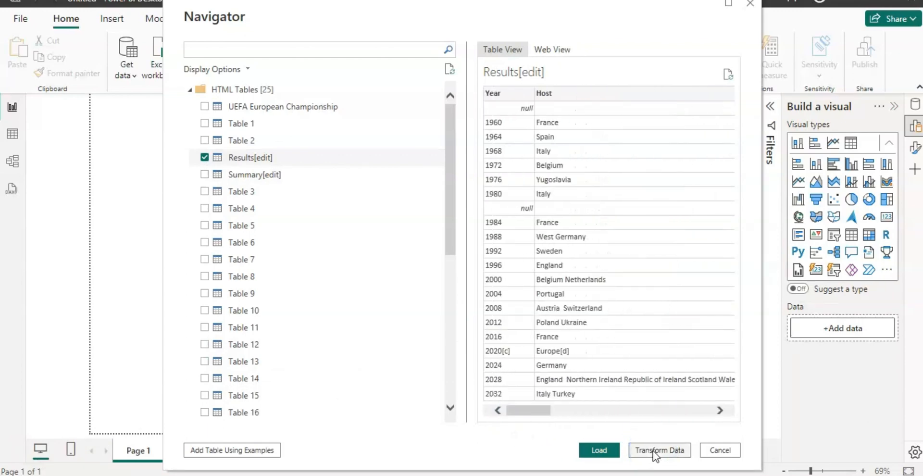
click(655, 451)
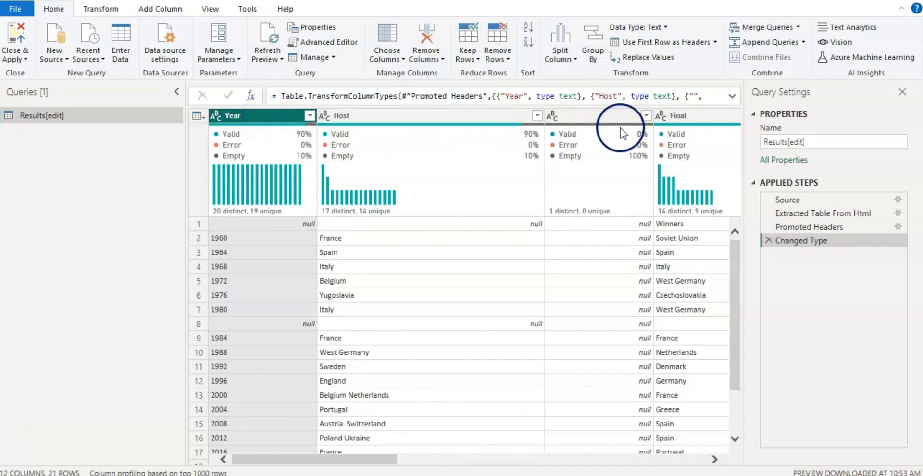
- Keep only the Year and Final columns of the results table by removing all other columns
ctrl+click(693, 119)
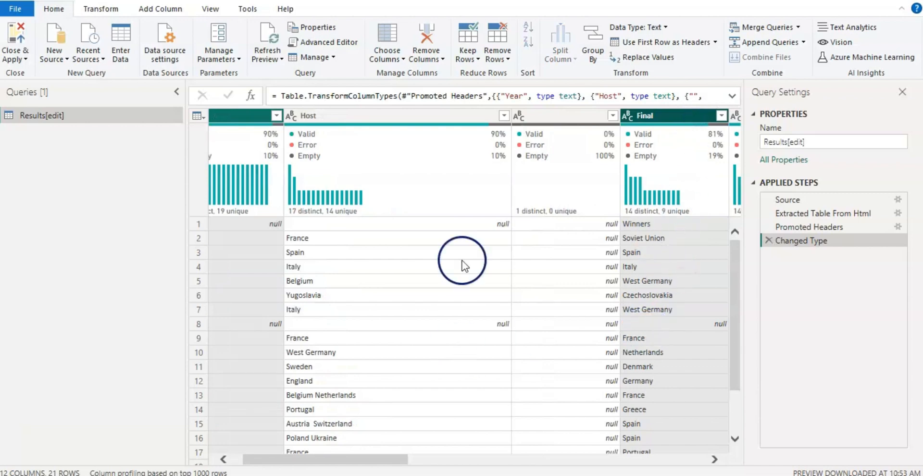
right_click(647, 116)
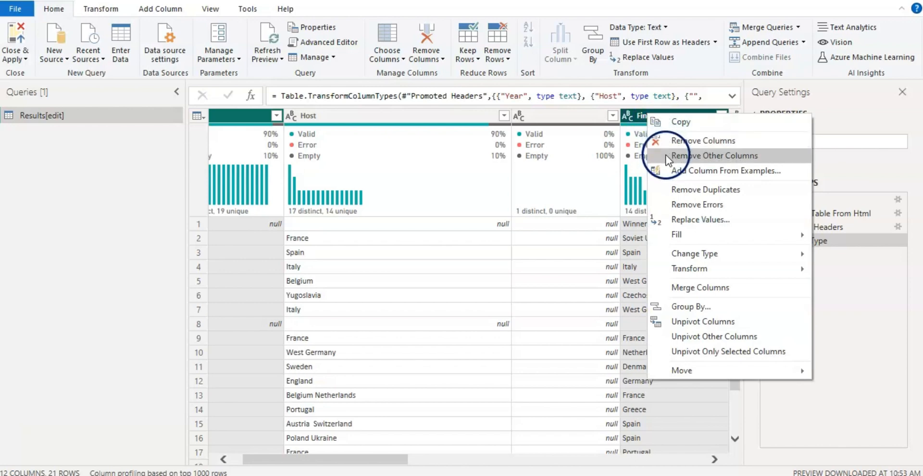
click(713, 155)
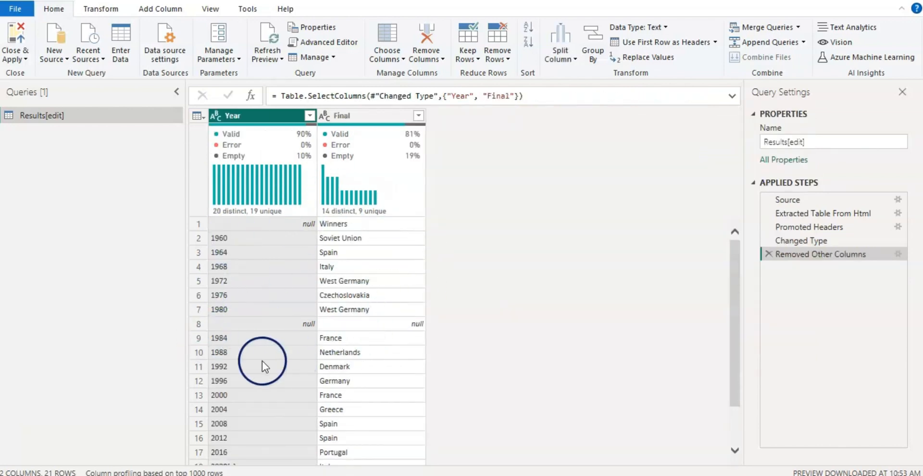
- Replace the text [c] with nothing in the Year column
scroll(308, 340, down, 3)
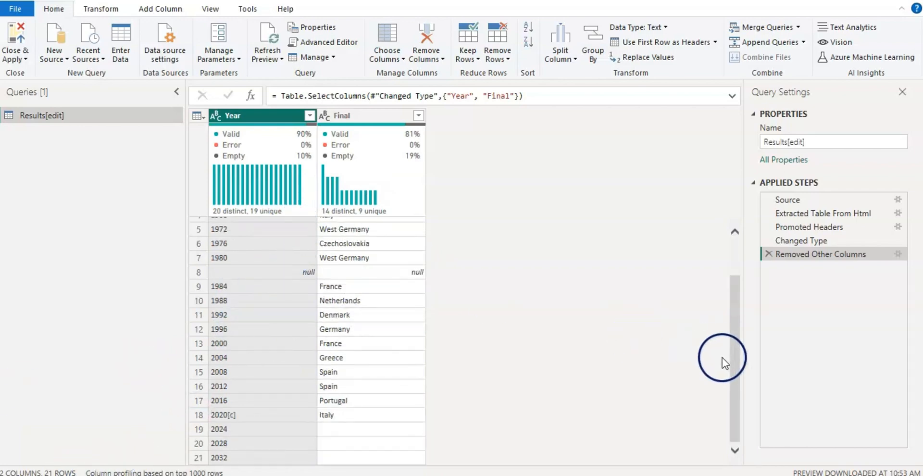
drag(733, 367, 736, 298)
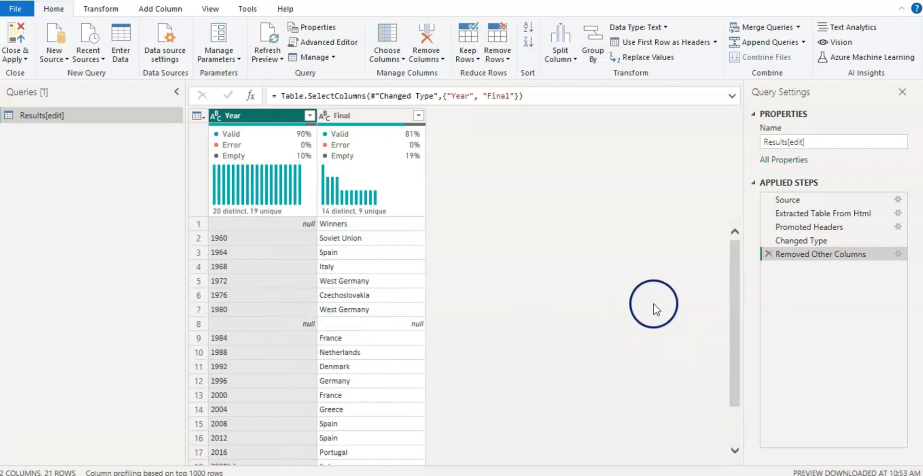
drag(739, 293, 731, 376)
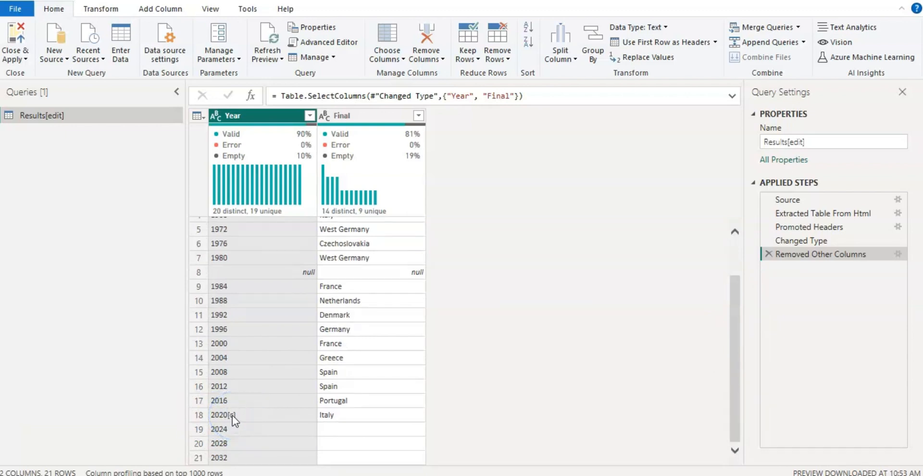
click(259, 118)
right_click(259, 120)
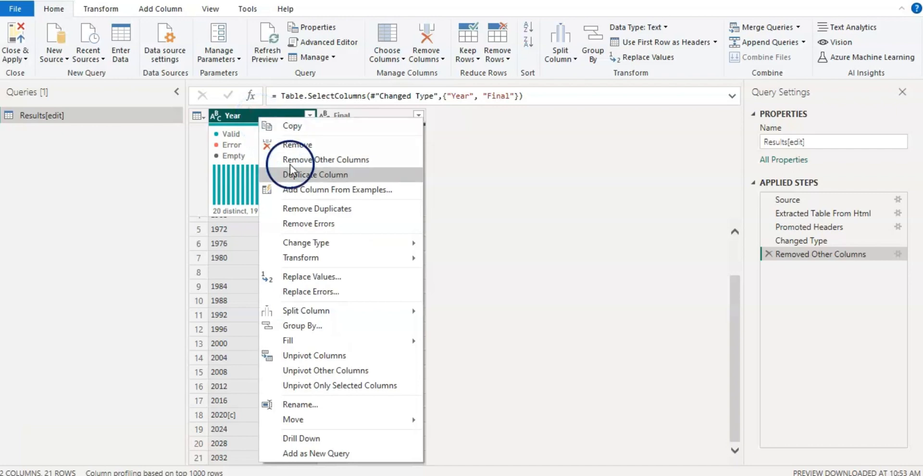
click(310, 276)
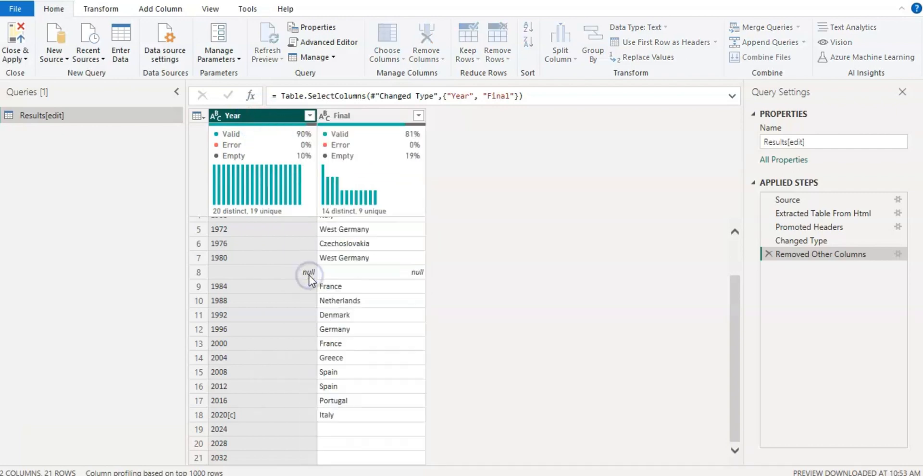
click(307, 211)
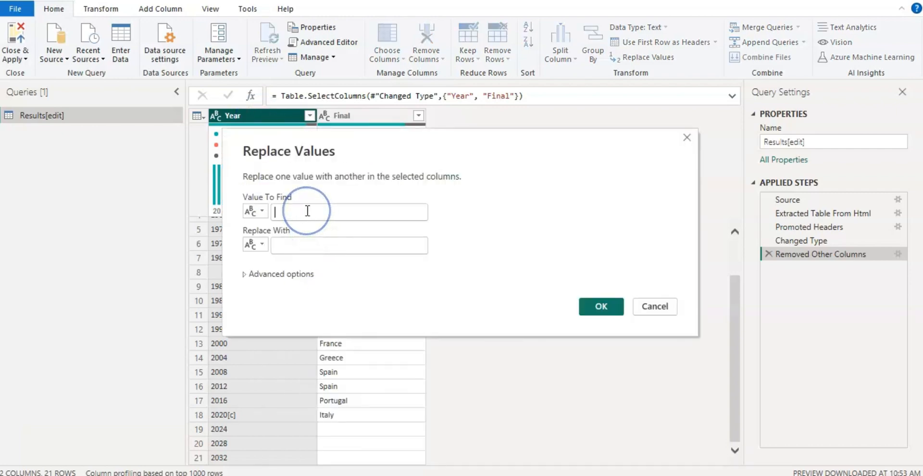
text([C)
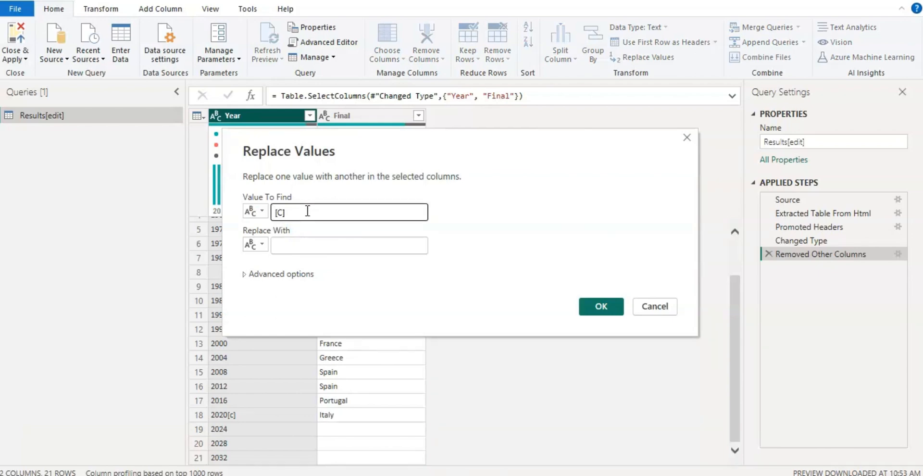
key(BackSpace)
key(BackSpace)
click(300, 220)
click(594, 306)
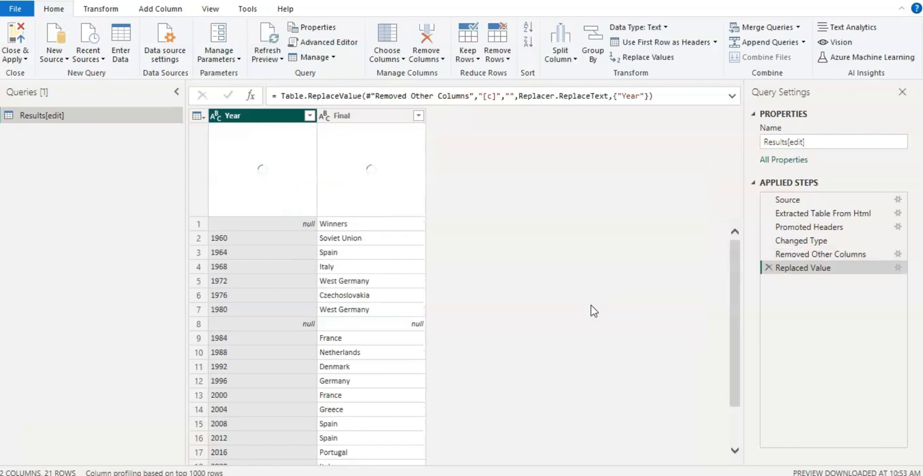
drag(734, 272, 729, 346)
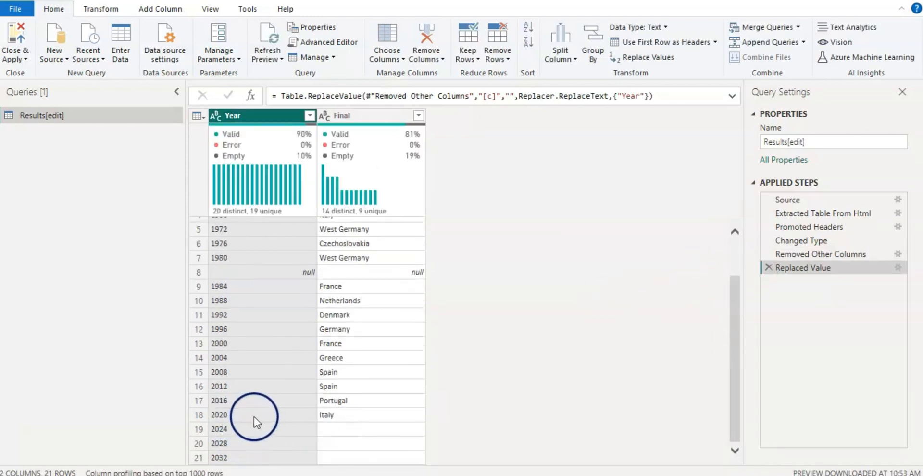
- Rename the Final column as CountryRegion
double_click(388, 118)
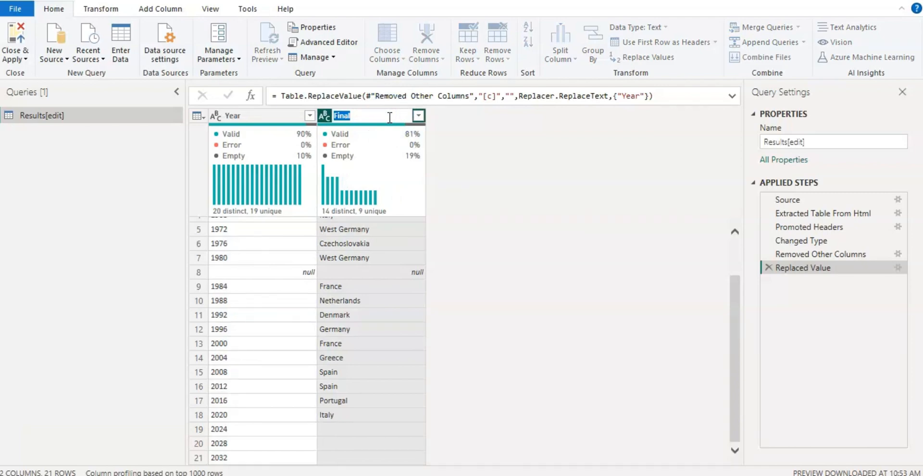
text(CountryRegion)
click(114, 221)
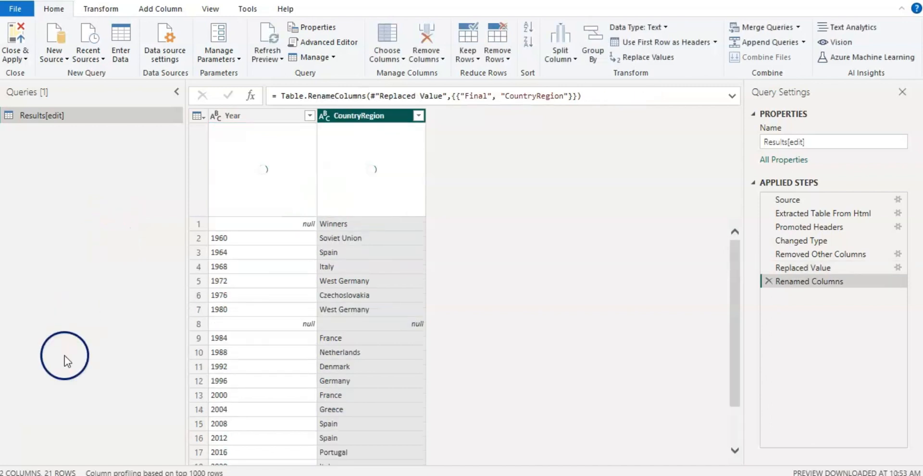
click(65, 438)
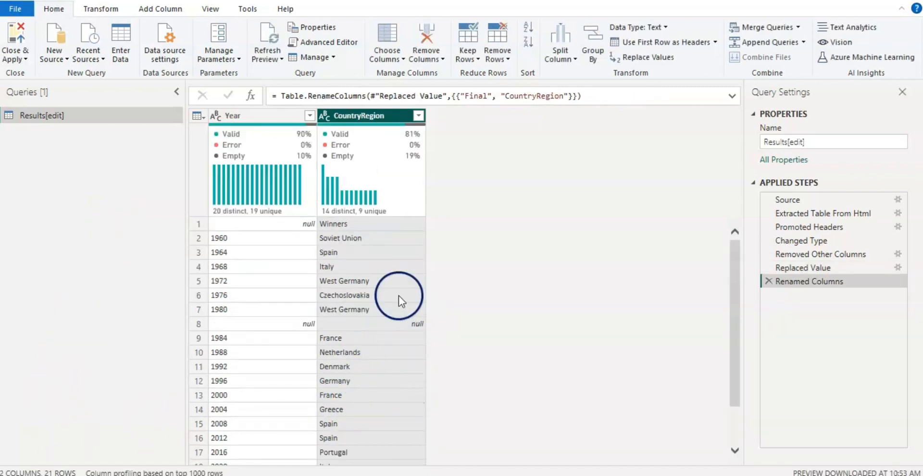
- Filter the CountryRegion column to exclude the null and blank values
click(419, 116)
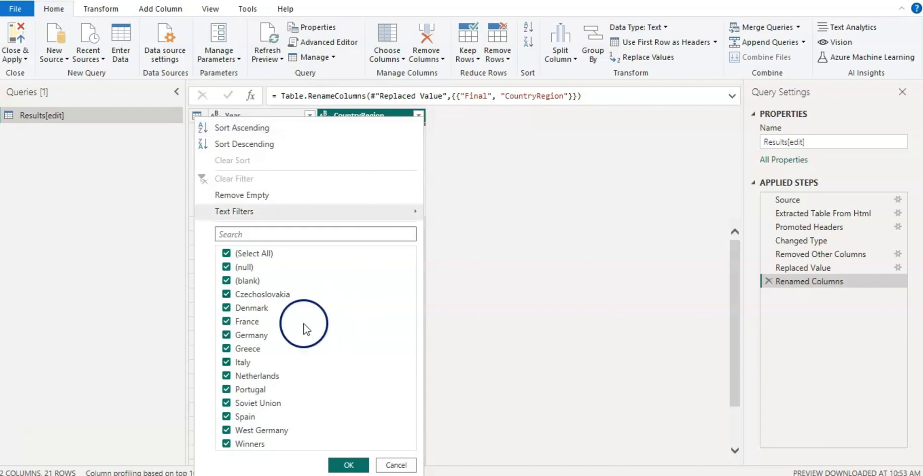
click(226, 267)
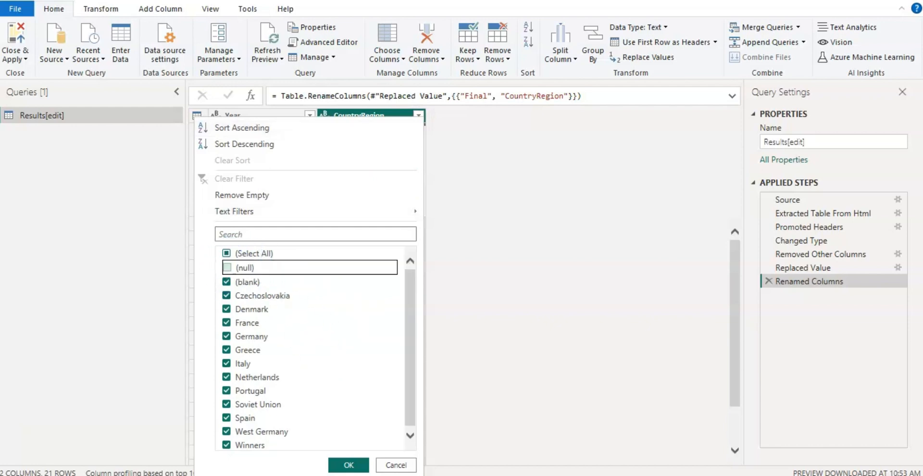
click(226, 281)
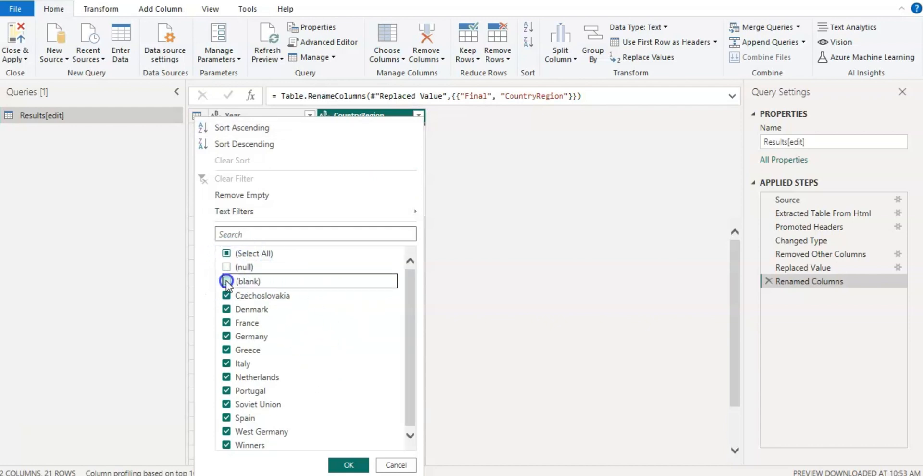
click(345, 464)
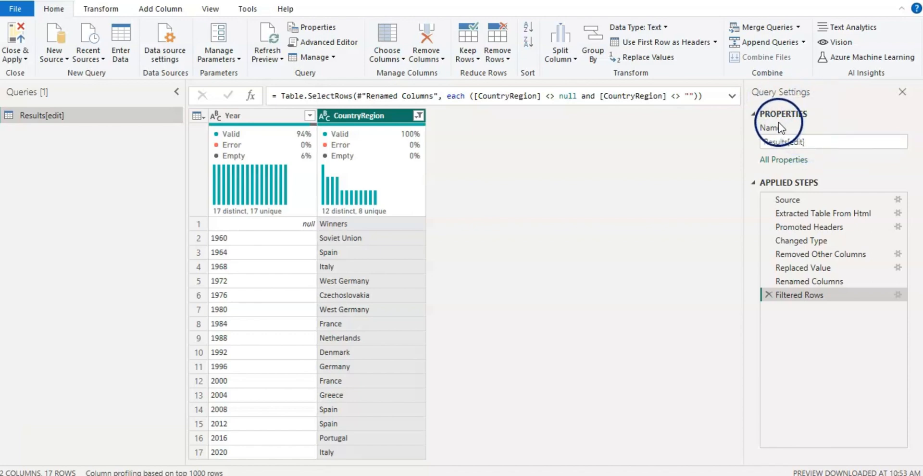
- Rename the query as Euro Cup Winners
click(813, 141)
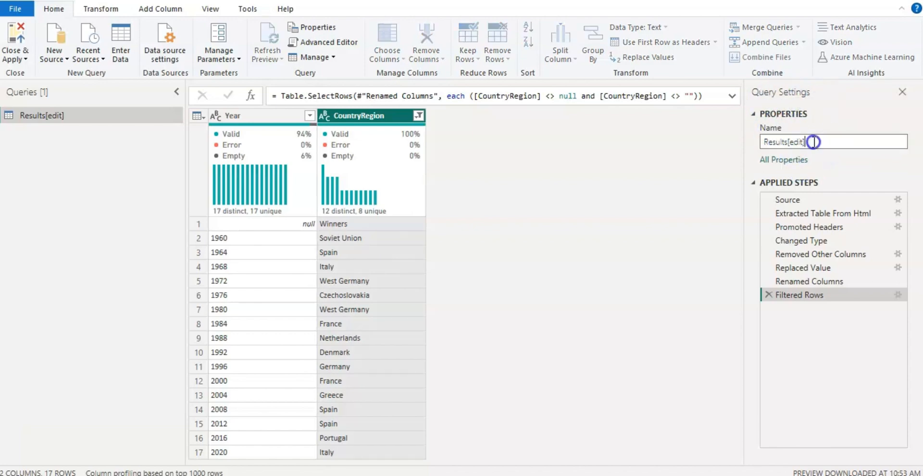
key(ctrl+a)
key(BackSpace)
text(Euro Cup Winners)
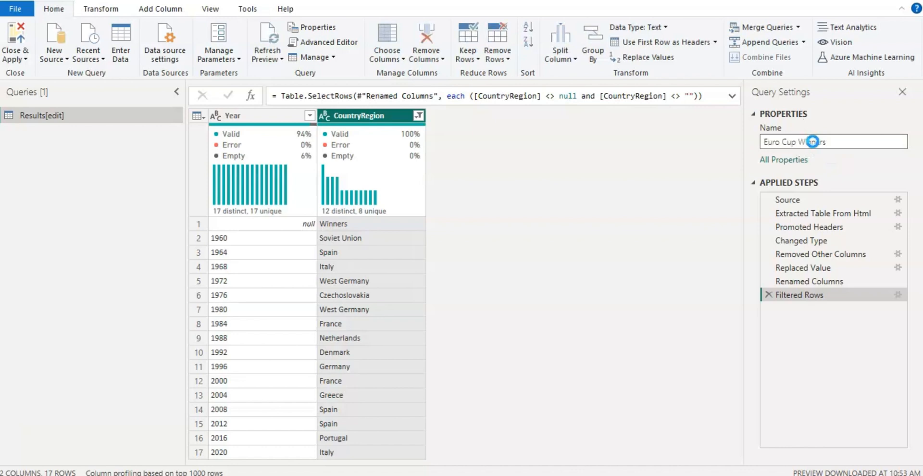
key(Return)
click(74, 267)
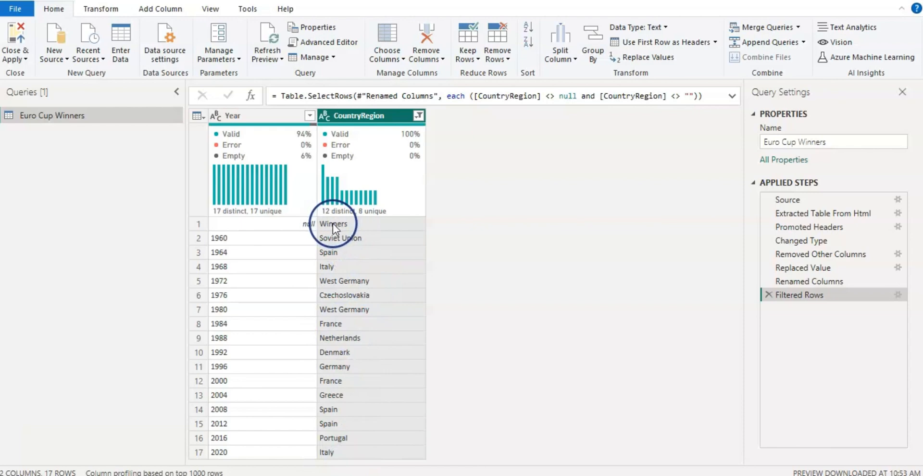
- Exclude the Winners value from the CountryRegion column, and close the query editor with the changes applied to the report
click(418, 115)
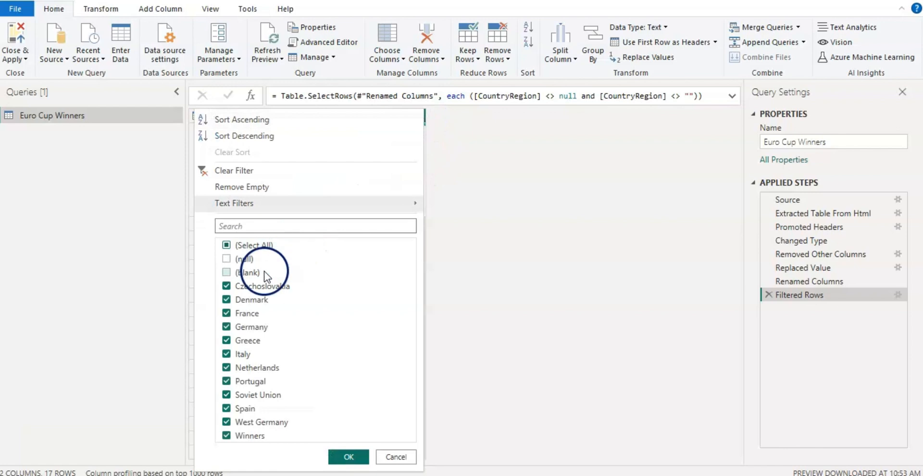
click(226, 436)
click(349, 456)
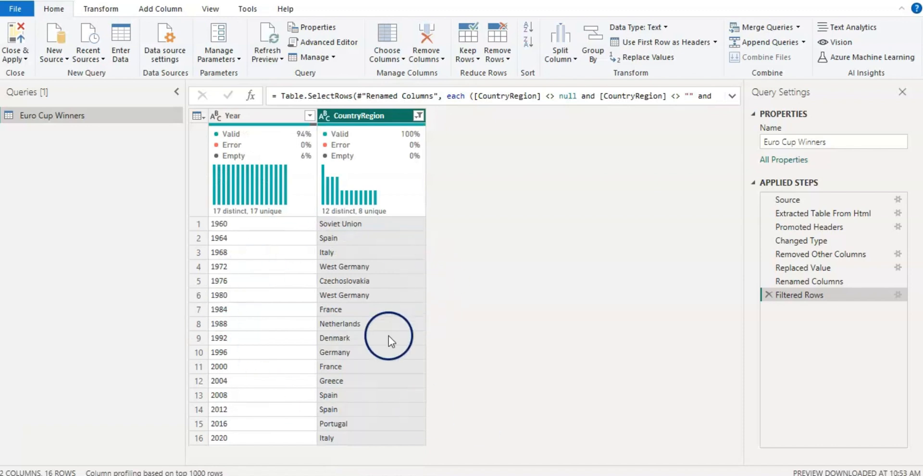
click(24, 59)
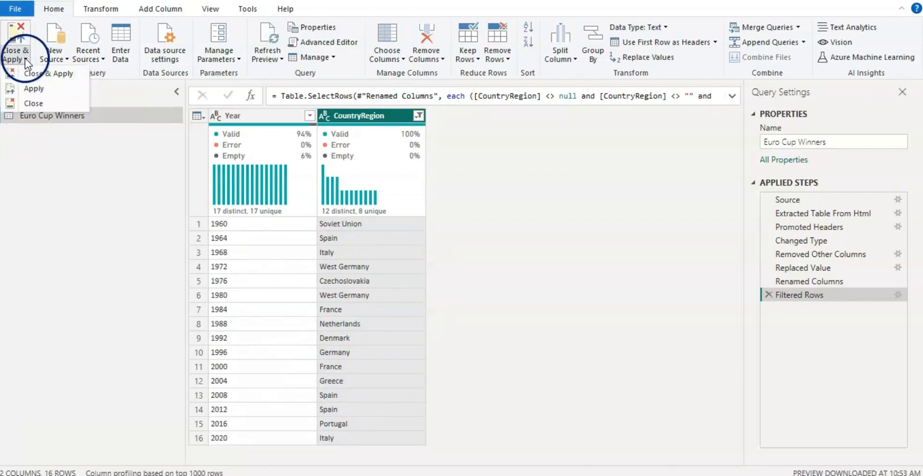
click(29, 73)
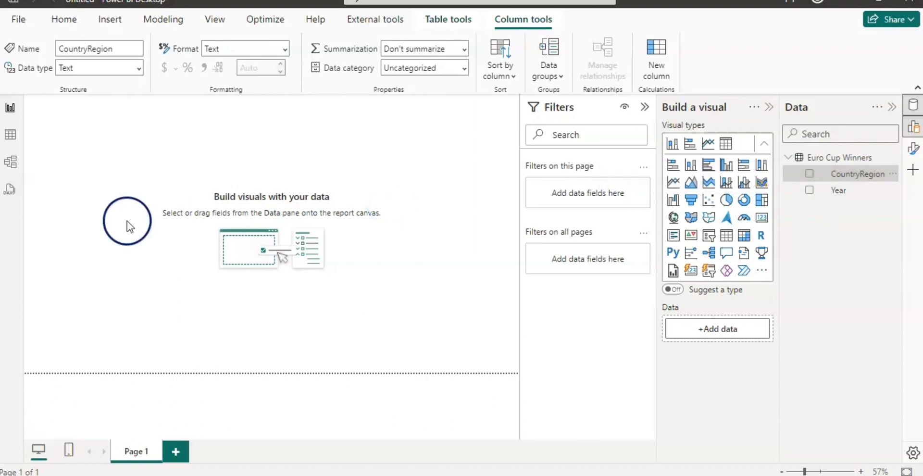
- Set the data category of the CountryRegion column to Country/Region in the model view
click(8, 167)
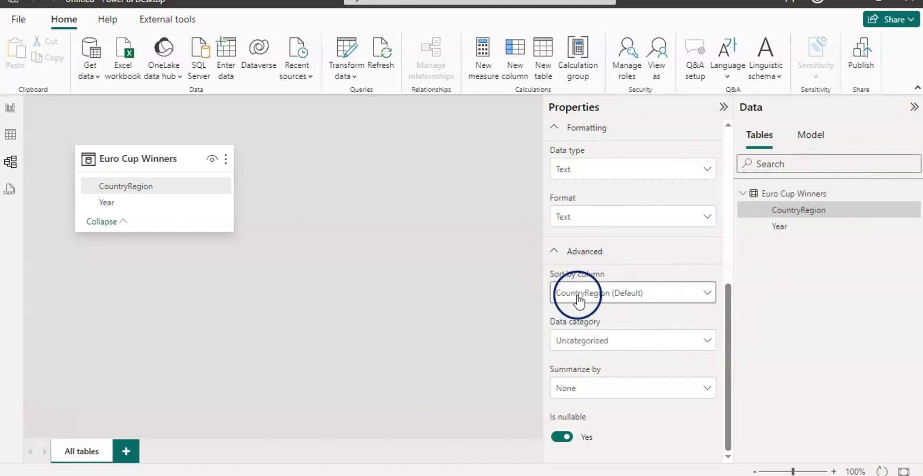
click(708, 342)
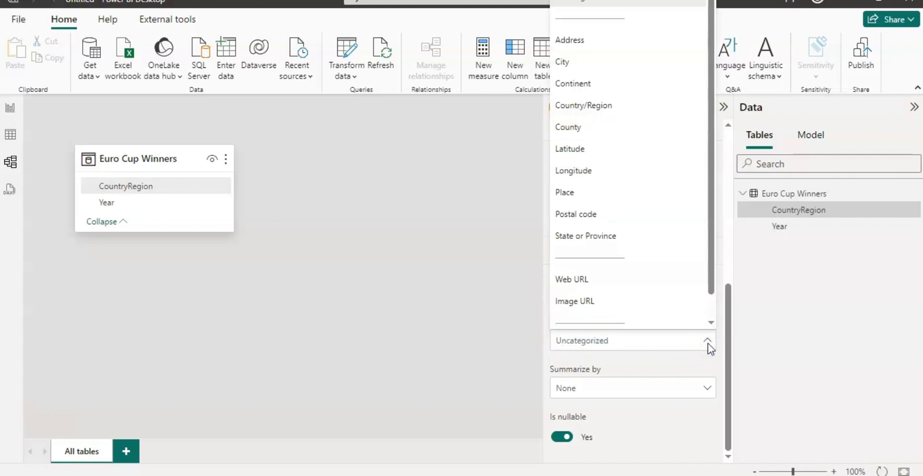
click(607, 105)
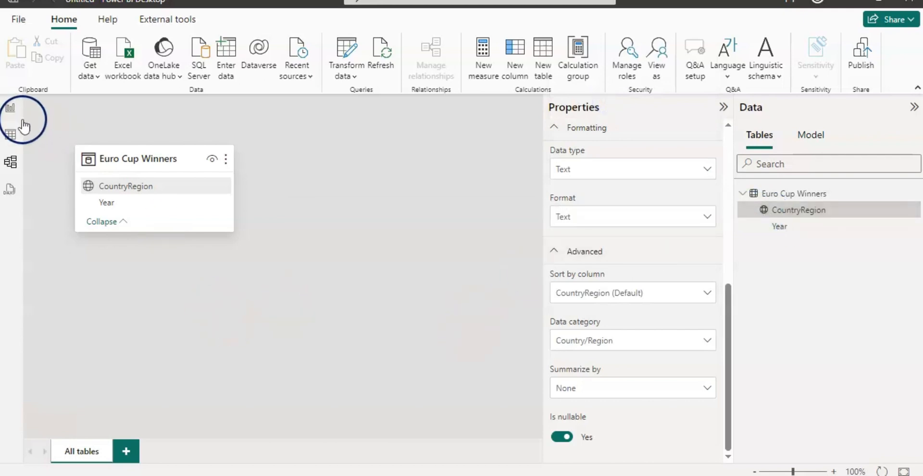
- Add a bubble map visual to the report page and enlarge it to fill the whole canvas
click(10, 107)
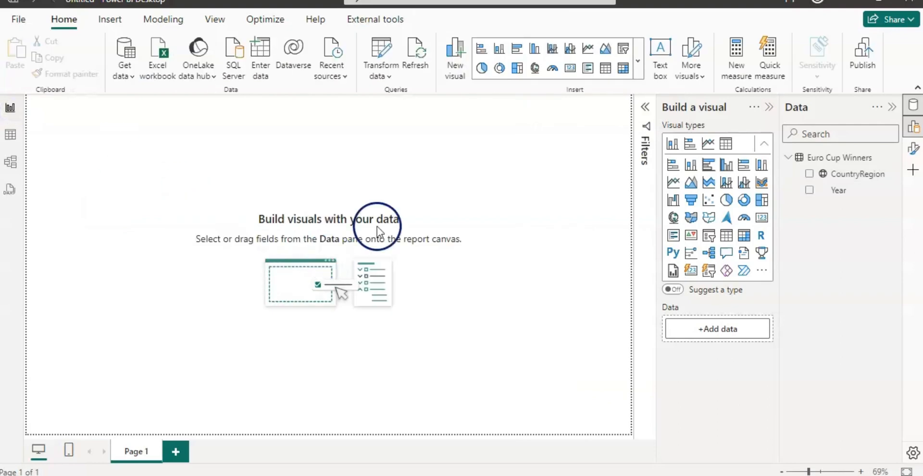
click(638, 76)
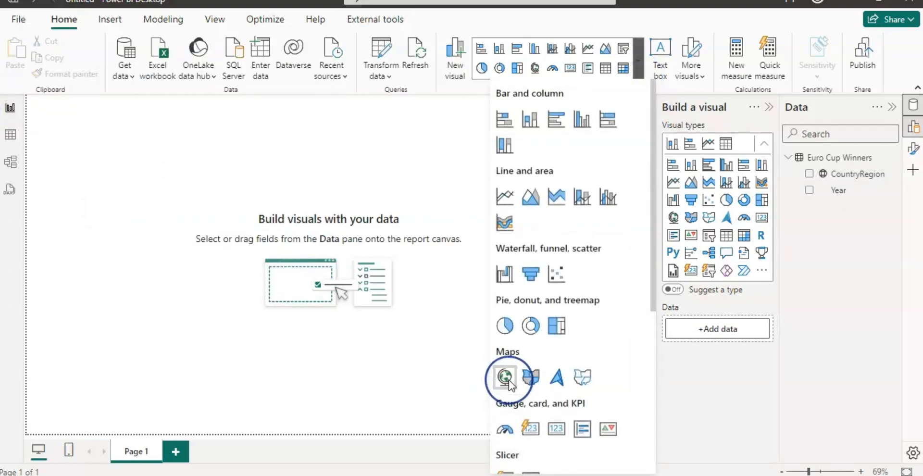
click(505, 377)
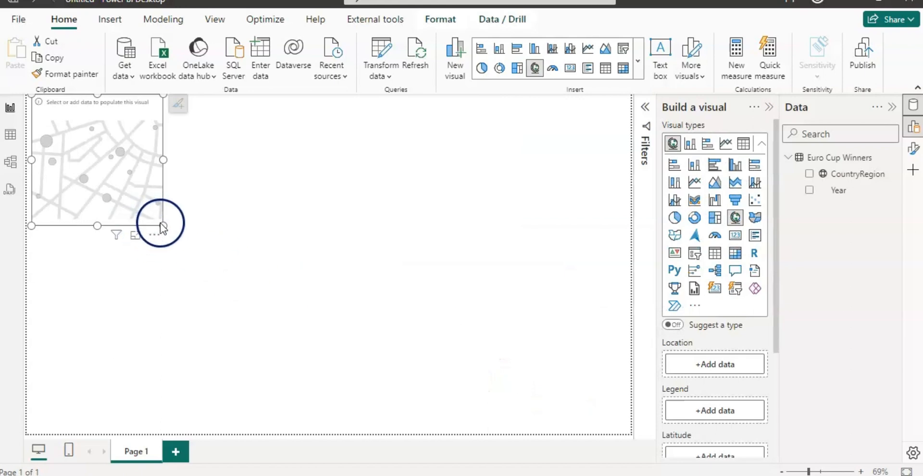
drag(163, 226, 624, 432)
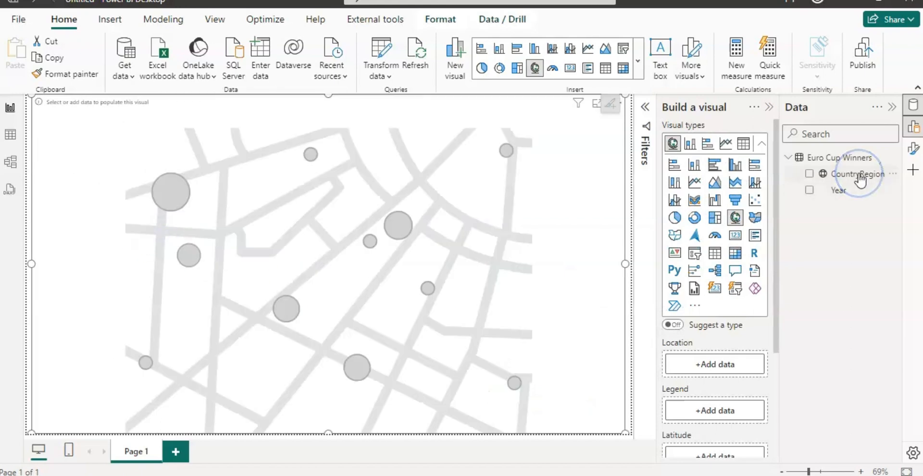
- Plot CountryRegion on the map as the location, and use the count of Year as the bubble size
drag(861, 180, 454, 325)
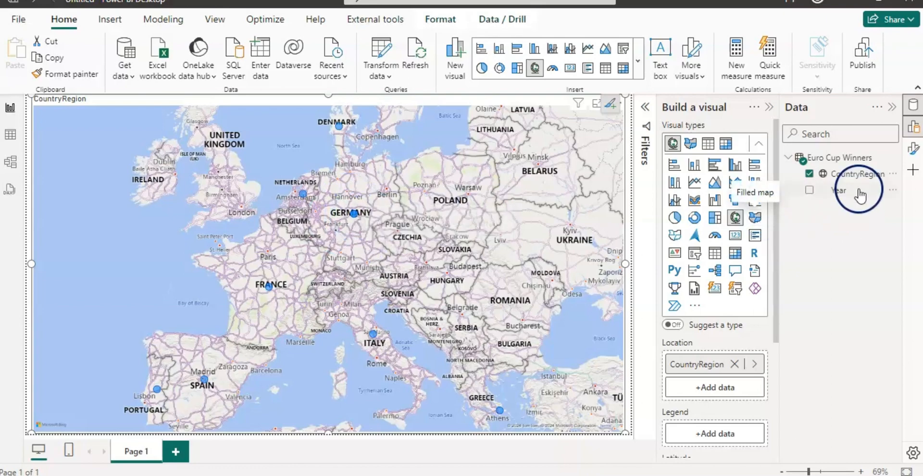
click(838, 192)
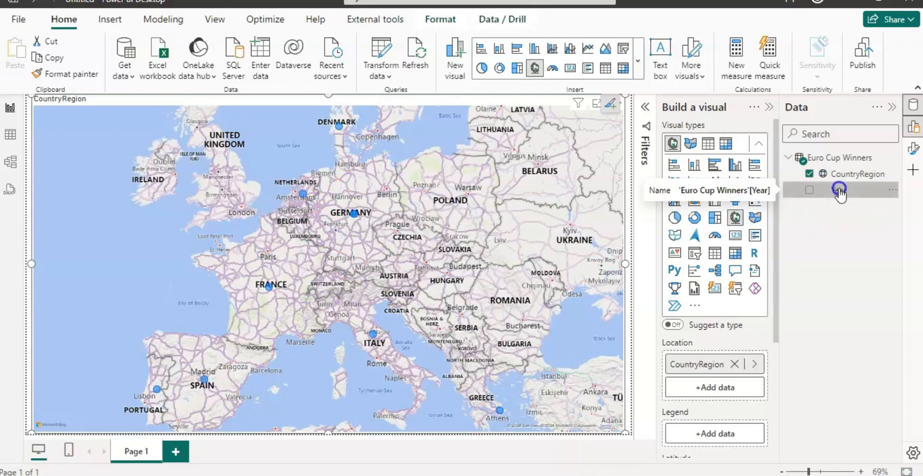
scroll(769, 288, down, 3)
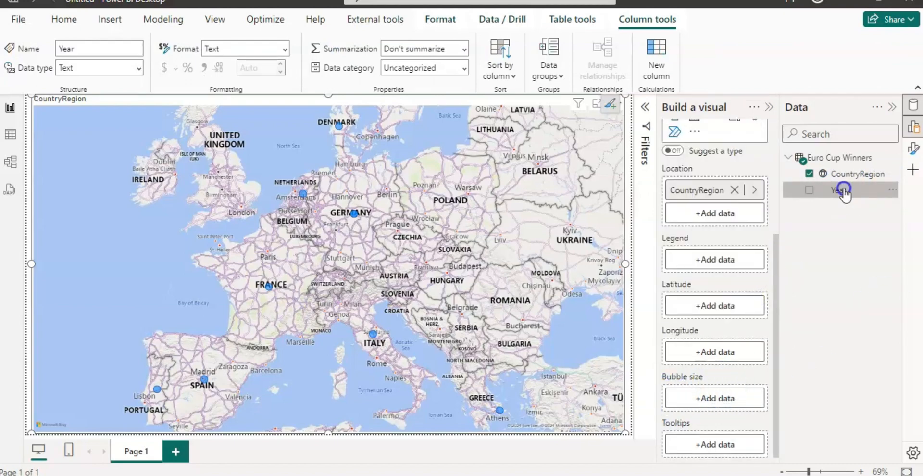
click(722, 402)
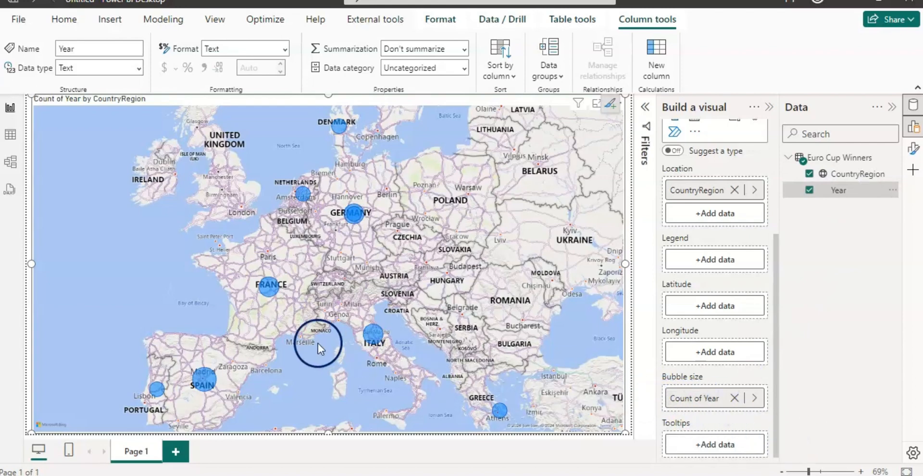
mouse_move(157, 388)
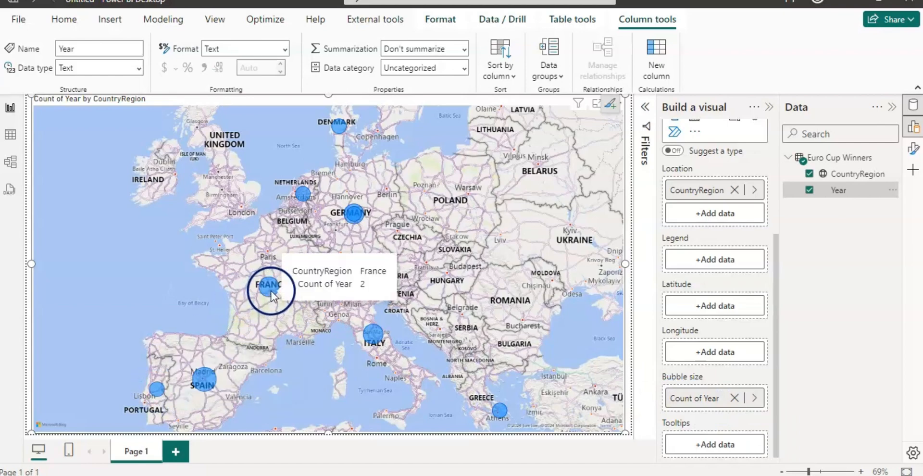
mouse_move(360, 216)
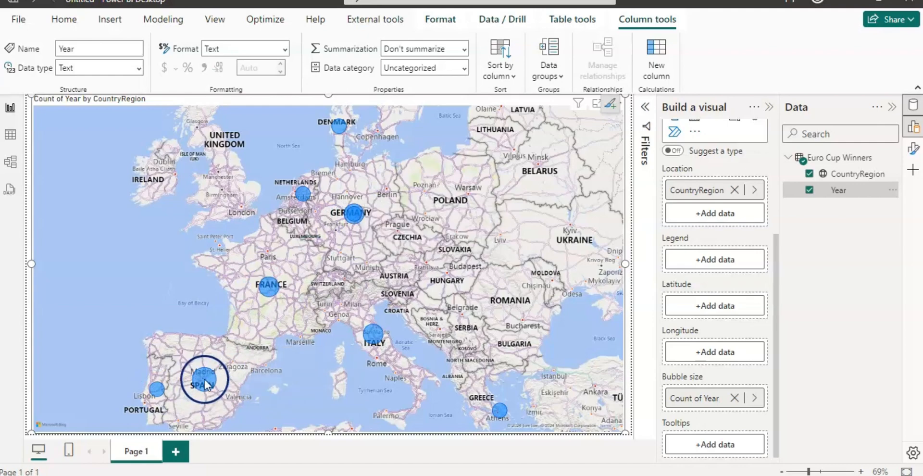
mouse_move(205, 384)
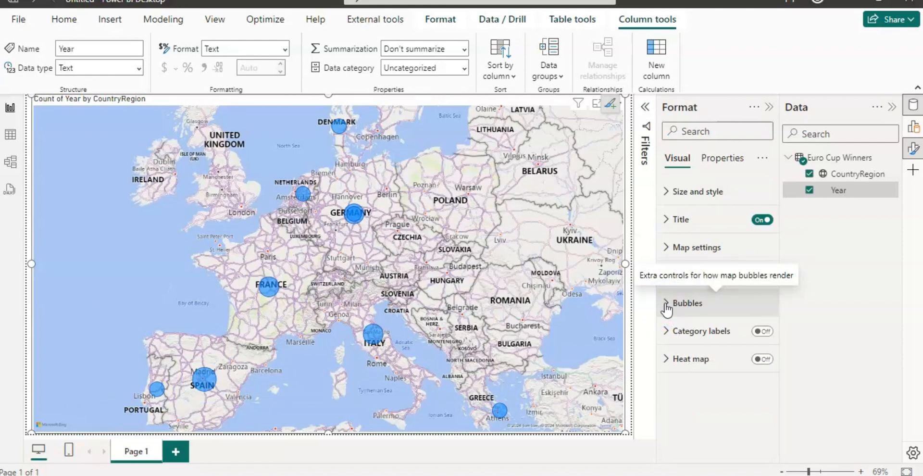
- Turn on separate bubble colors for all countries and set West Germany's bubble to gold
click(665, 303)
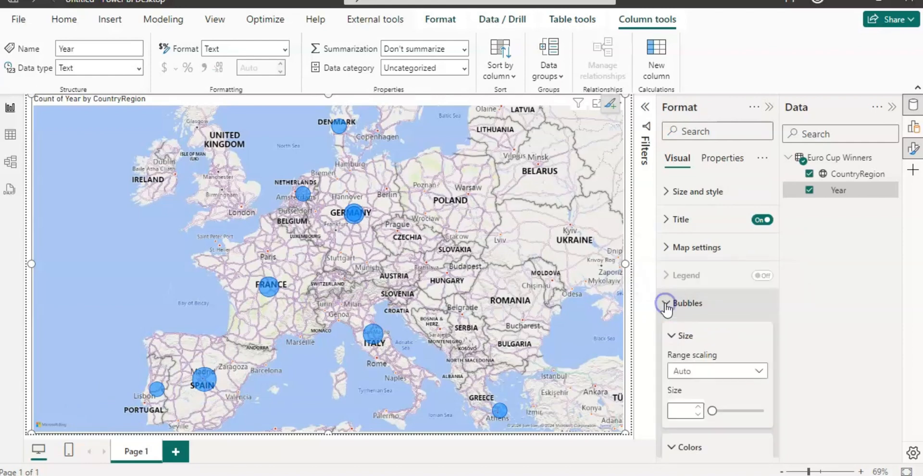
drag(777, 271, 777, 391)
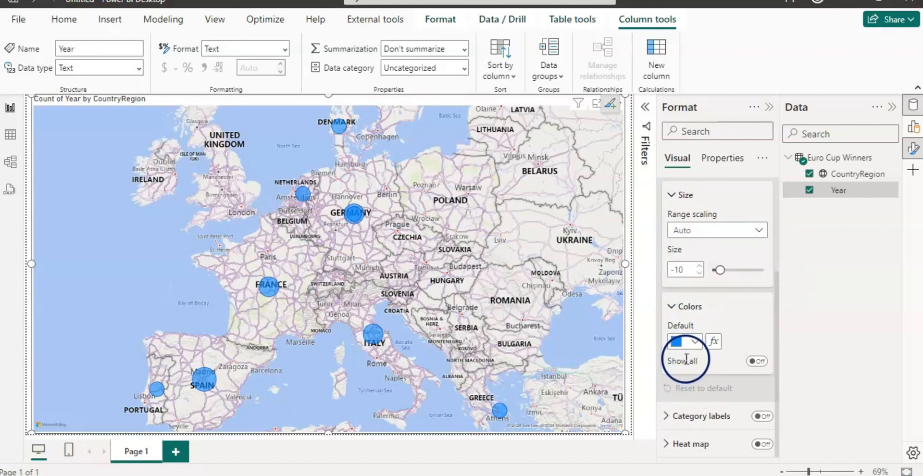
click(758, 361)
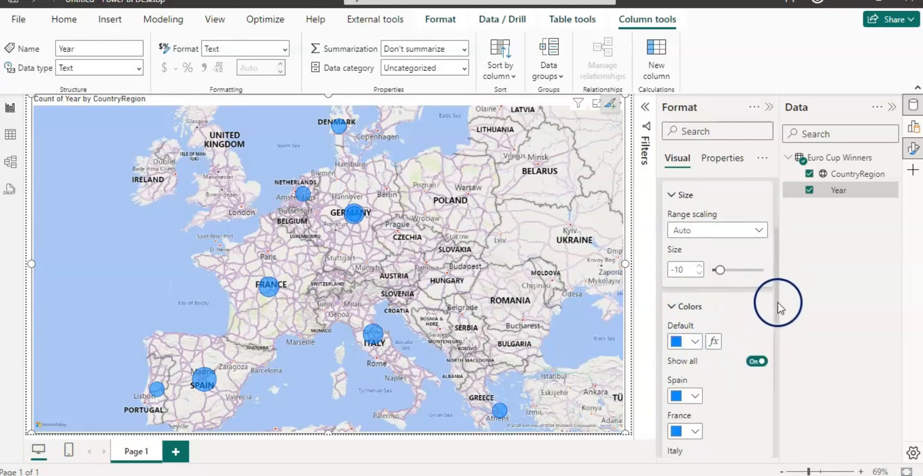
drag(777, 302, 777, 409)
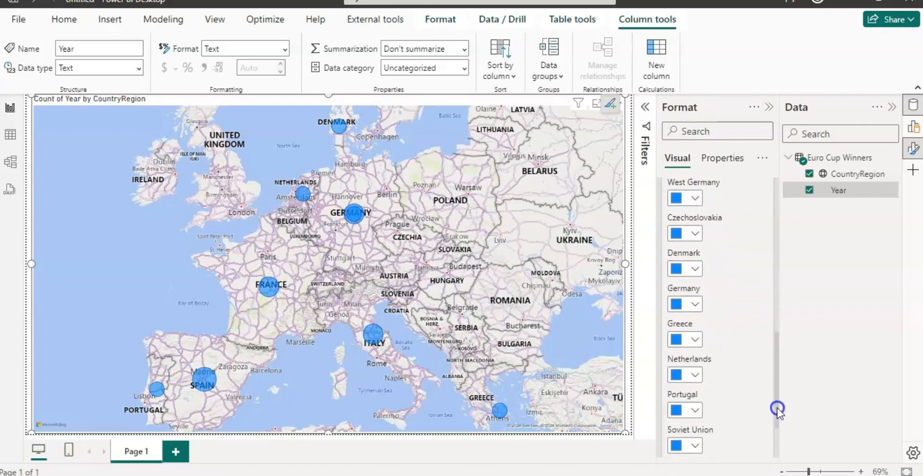
drag(777, 410, 768, 379)
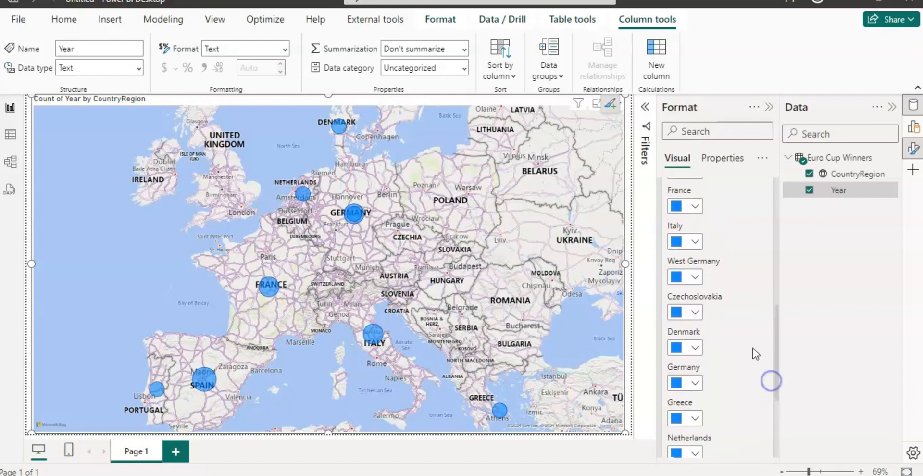
click(697, 282)
click(835, 128)
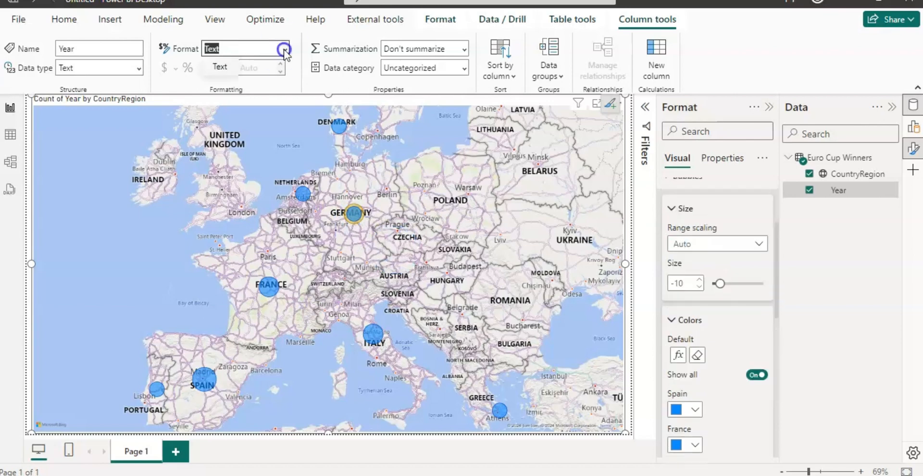
- Change the data type of the Year column to Whole number and accept the change
click(283, 49)
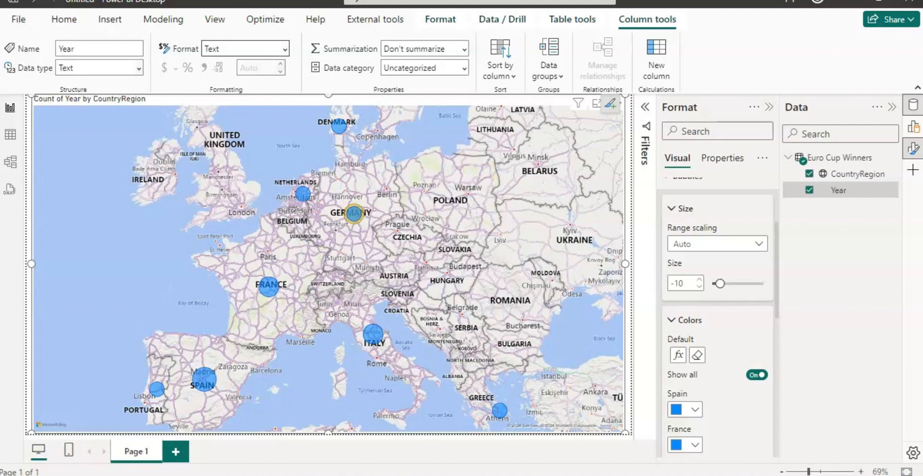
click(138, 69)
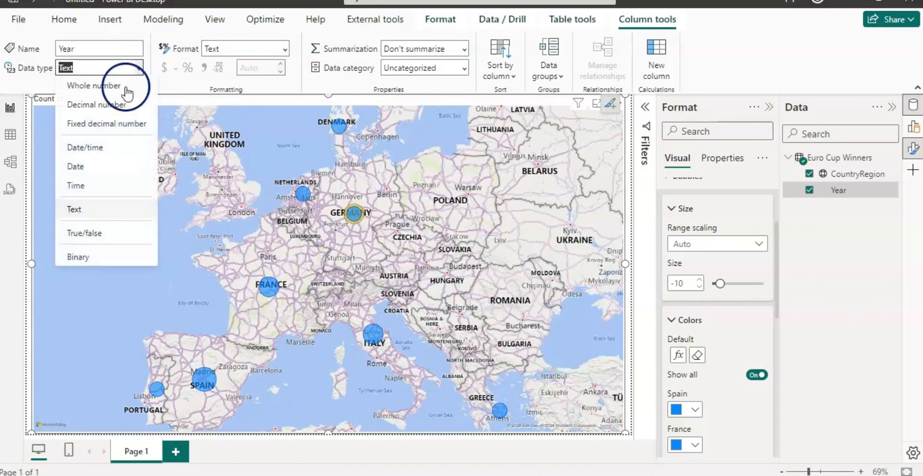
click(125, 86)
click(520, 325)
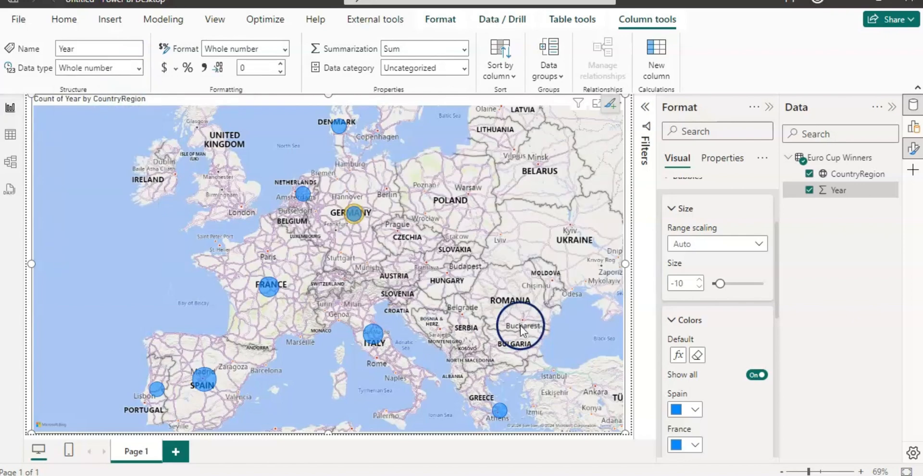
- Base the conditional formatting rules for the default bubble color on the Count summarization of Year
click(678, 355)
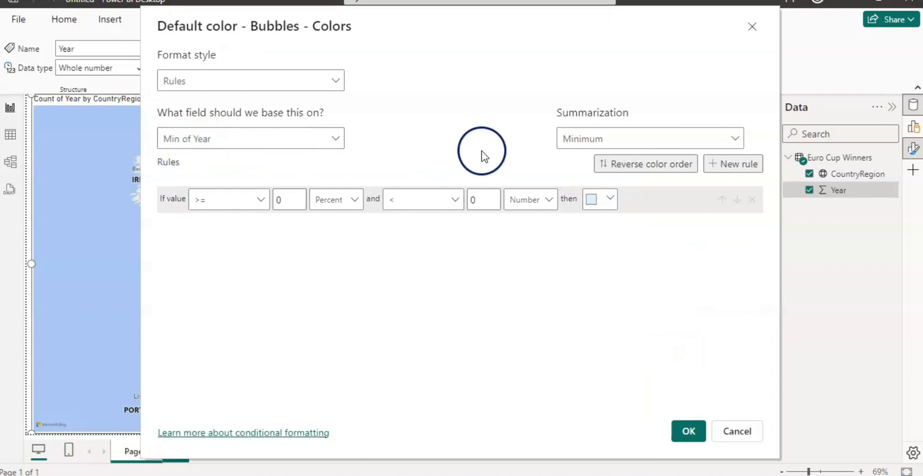
click(735, 141)
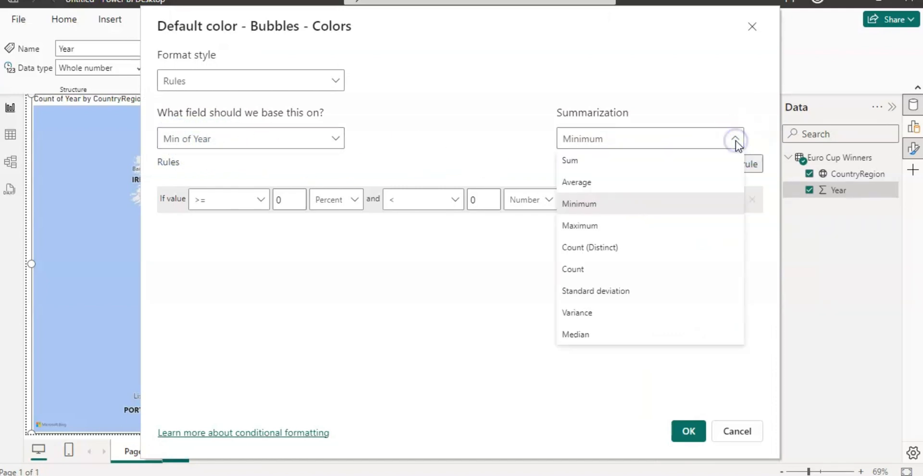
click(581, 272)
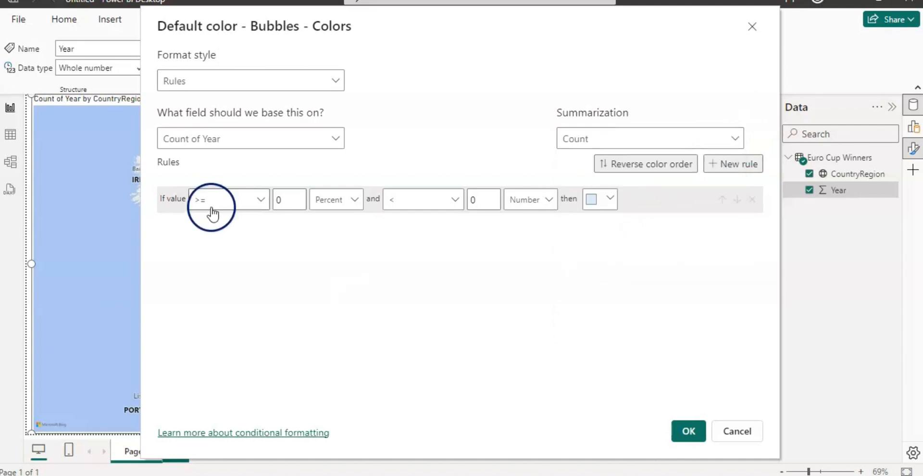
- Define the first color rule so that a value equal to the number 1 gives a light gold bubble
click(261, 199)
click(216, 270)
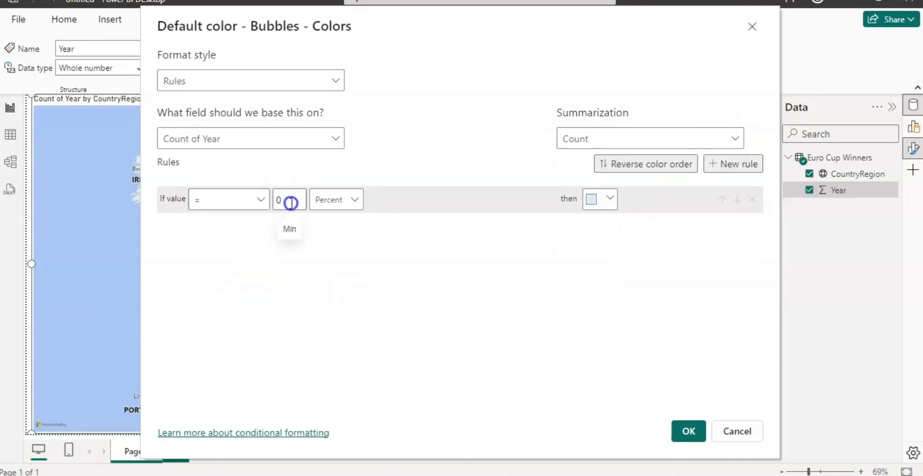
click(337, 200)
click(342, 223)
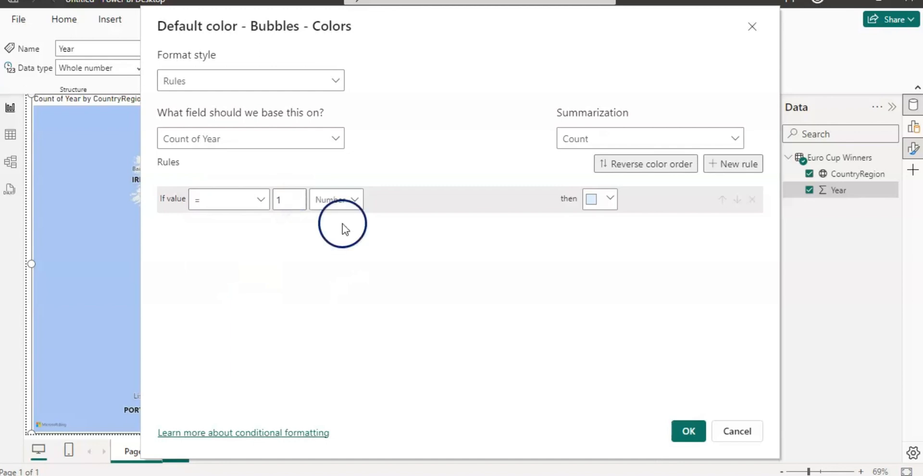
click(612, 199)
click(666, 284)
click(247, 237)
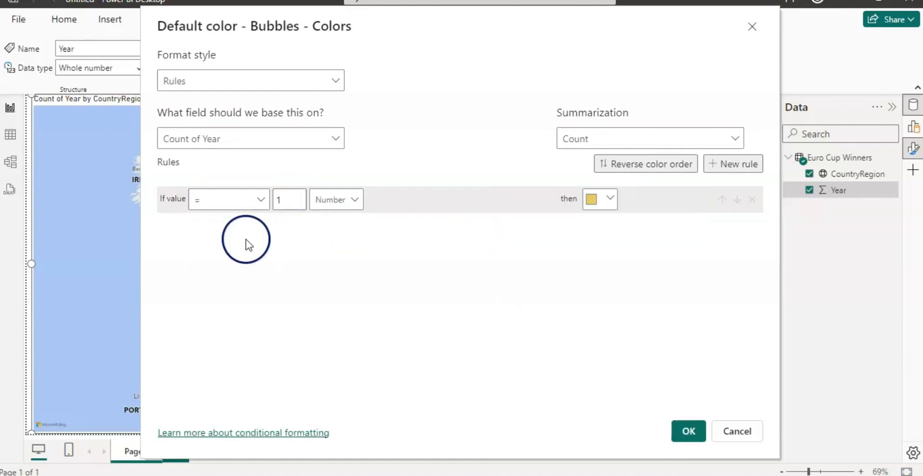
click(335, 140)
- Add a second color rule that gives a dark gold bubble (#a38600) when the value equals the number 2
click(737, 163)
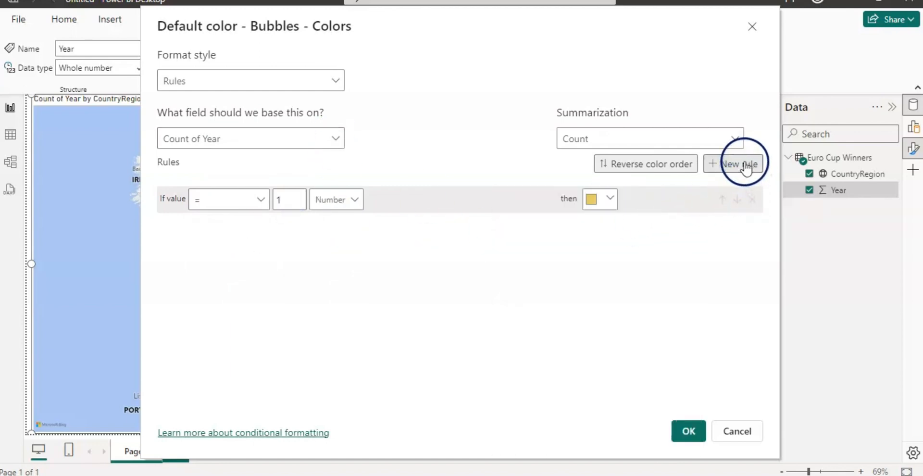
click(263, 226)
click(233, 252)
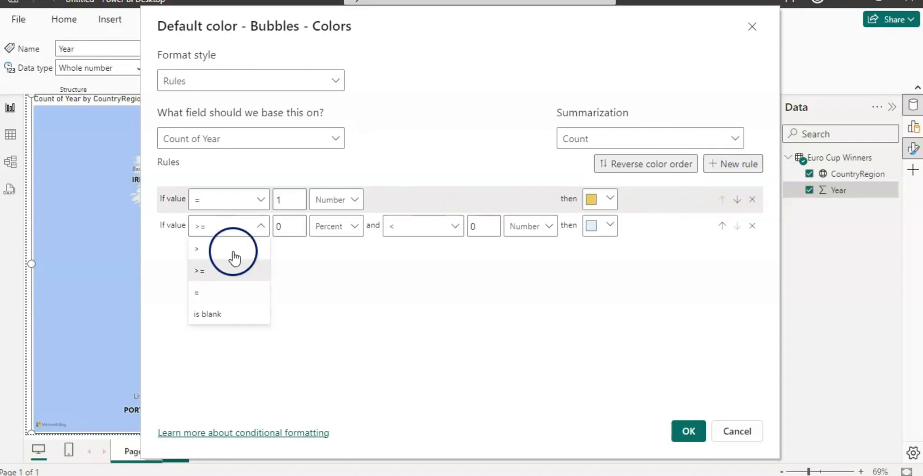
text(2)
click(344, 249)
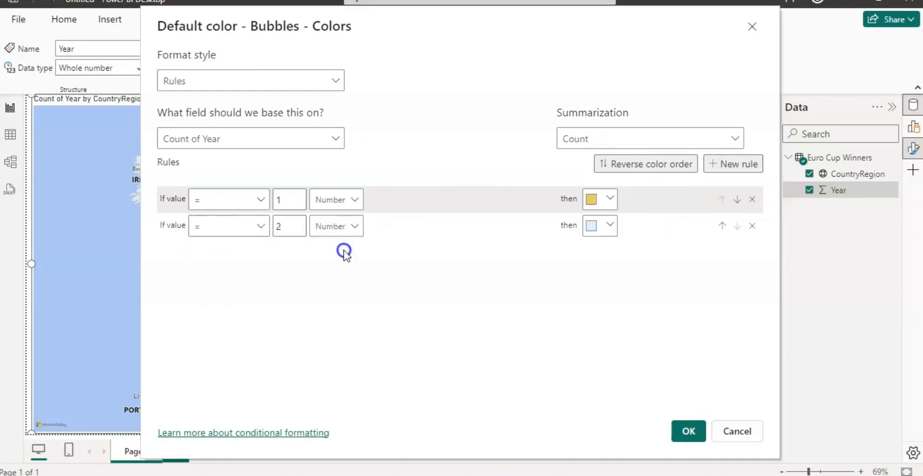
click(609, 225)
click(665, 313)
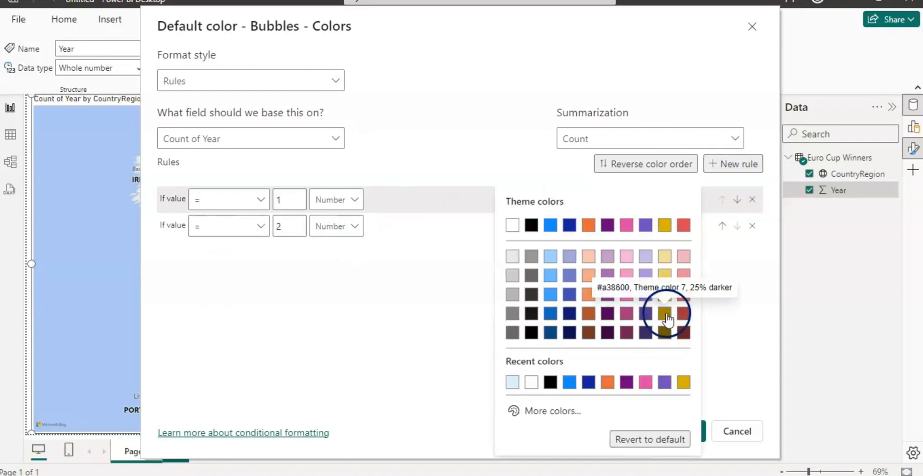
click(412, 285)
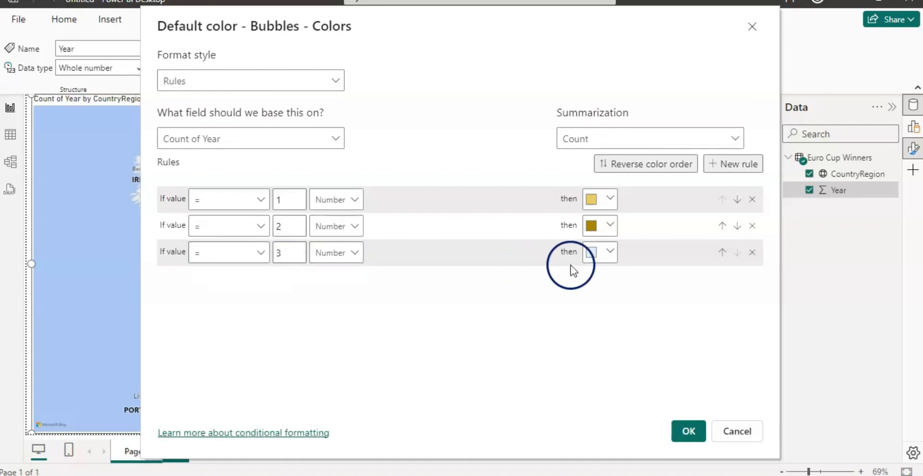
- Assign the custom green #12A637 to a third rule for values equal to the number 3, and apply the rules
click(611, 251)
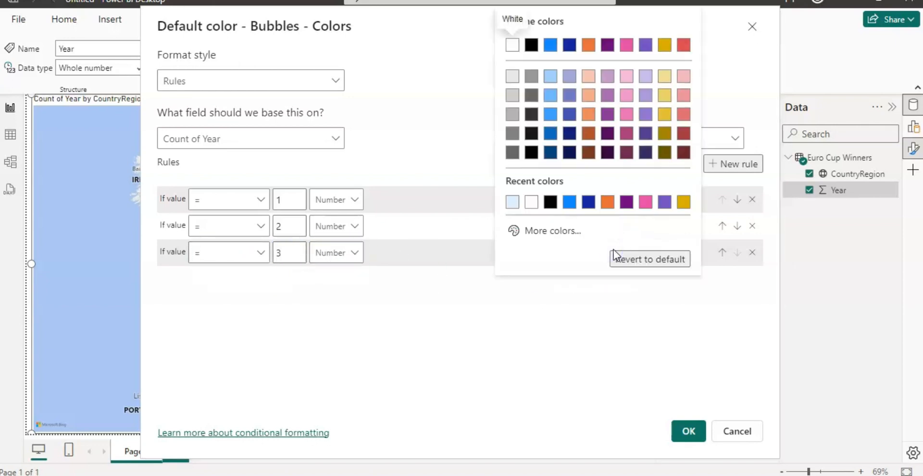
click(552, 231)
click(573, 184)
click(663, 69)
click(687, 432)
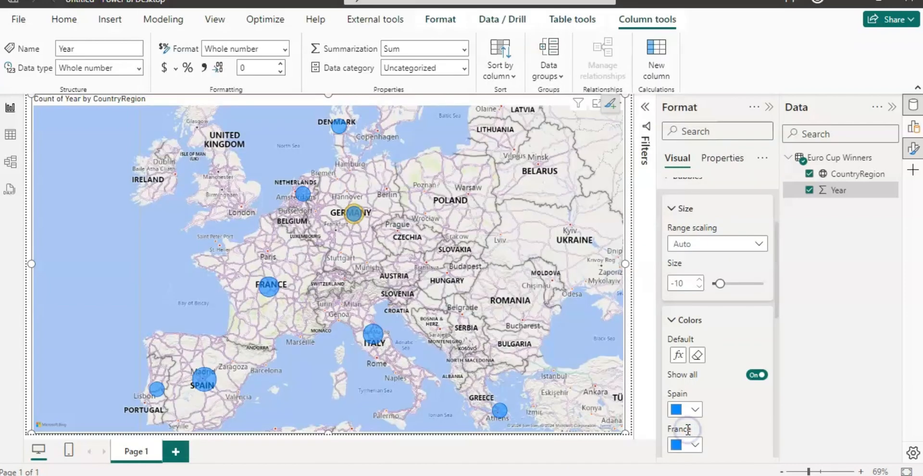
- Inspect the Count of Year details on the map bubbles for Spain and Portugal
click(329, 342)
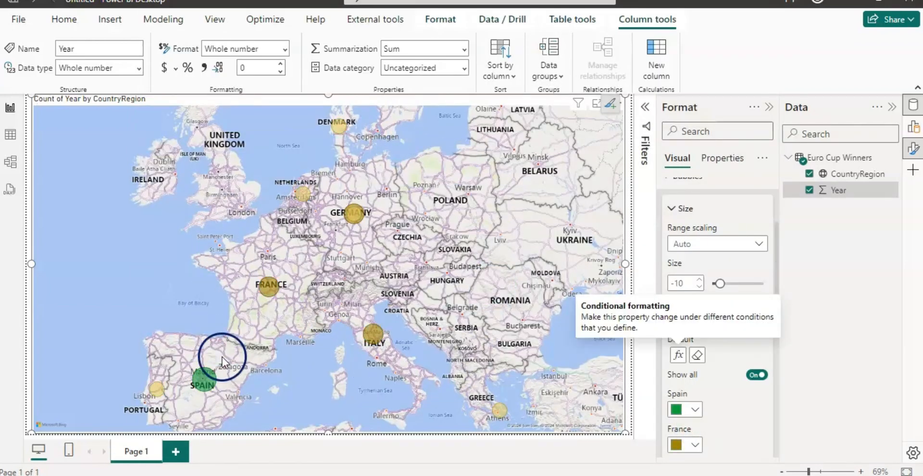
mouse_move(201, 382)
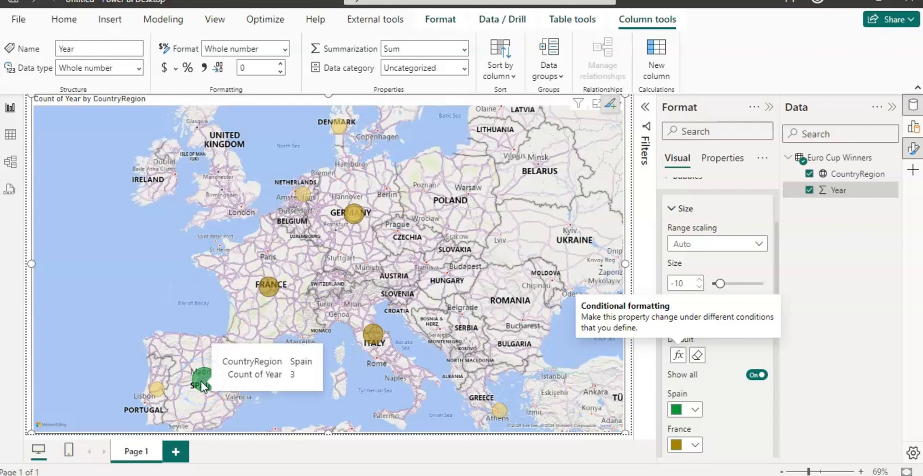
click(193, 382)
click(156, 387)
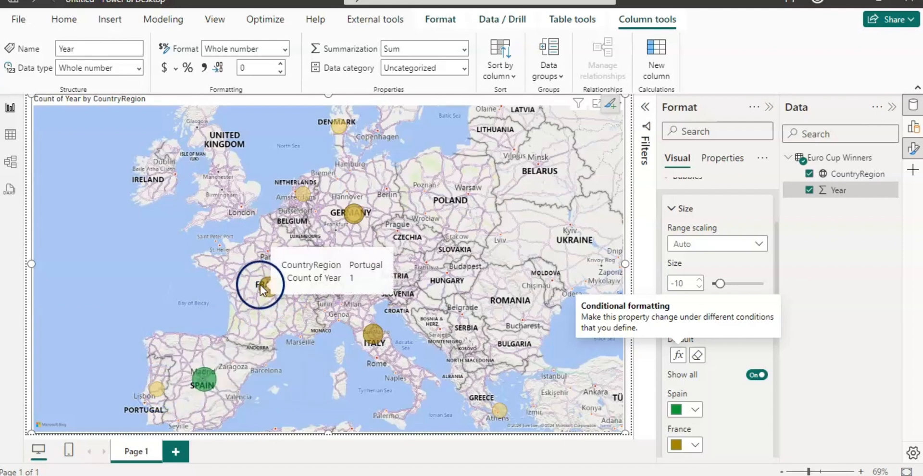
- Change the bubble color rules to light orange for value 1 and brighter gold for value 2, and apply them
mouse_move(270, 284)
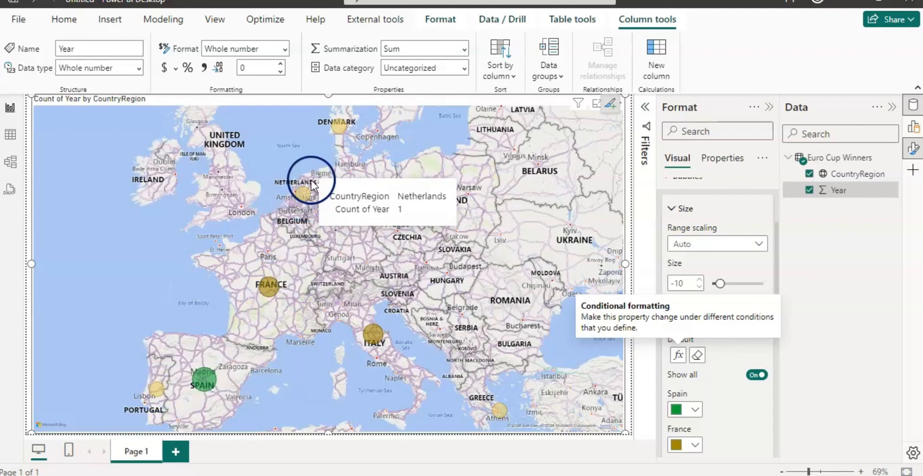
click(678, 358)
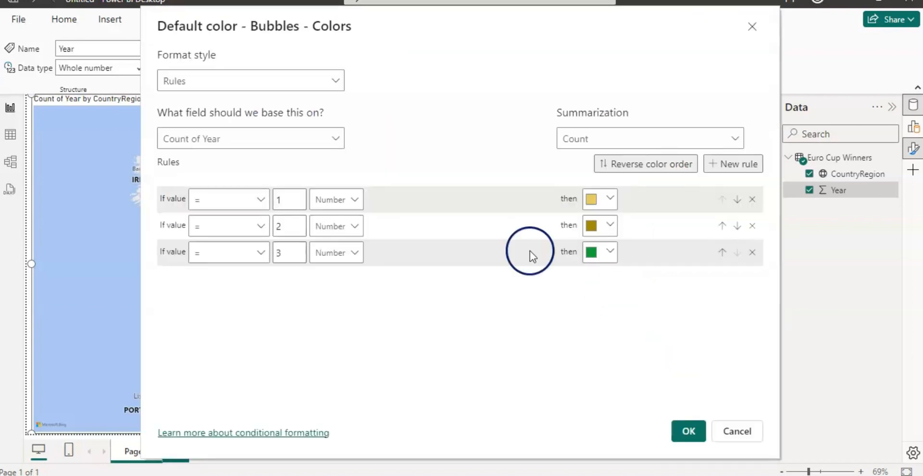
click(608, 200)
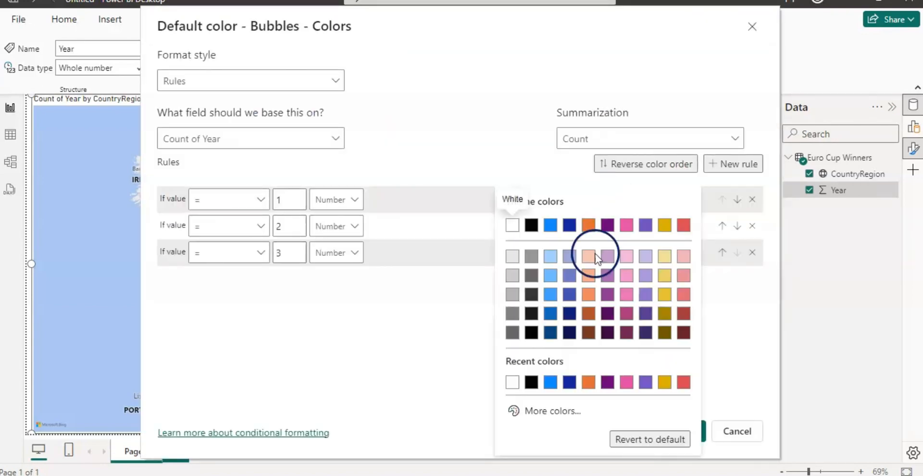
click(588, 278)
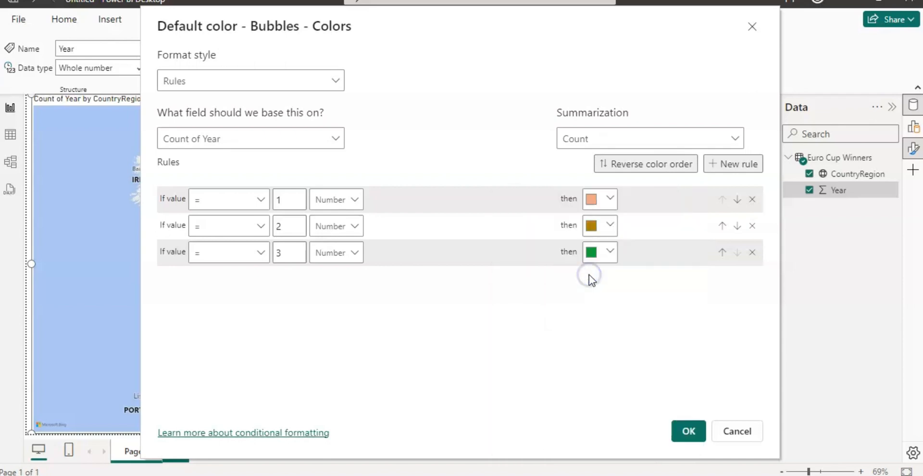
click(688, 430)
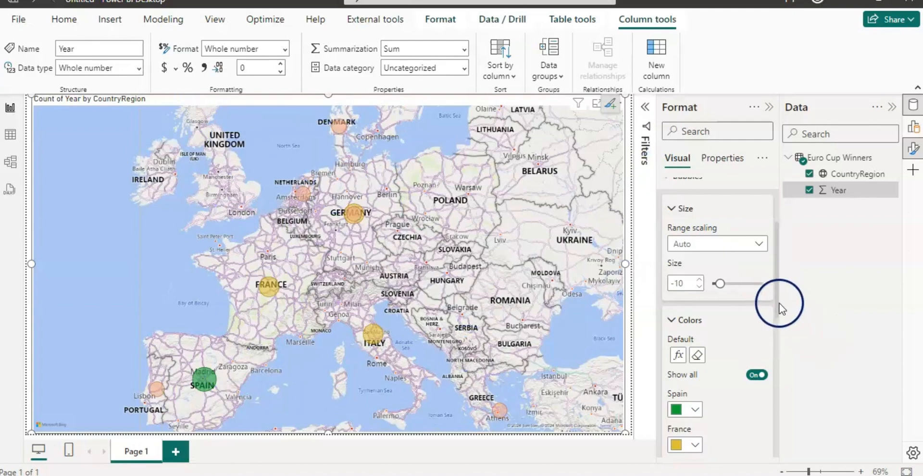
- Replace the map's title text with "Euro Cup Winners"
scroll(778, 304, up, 3)
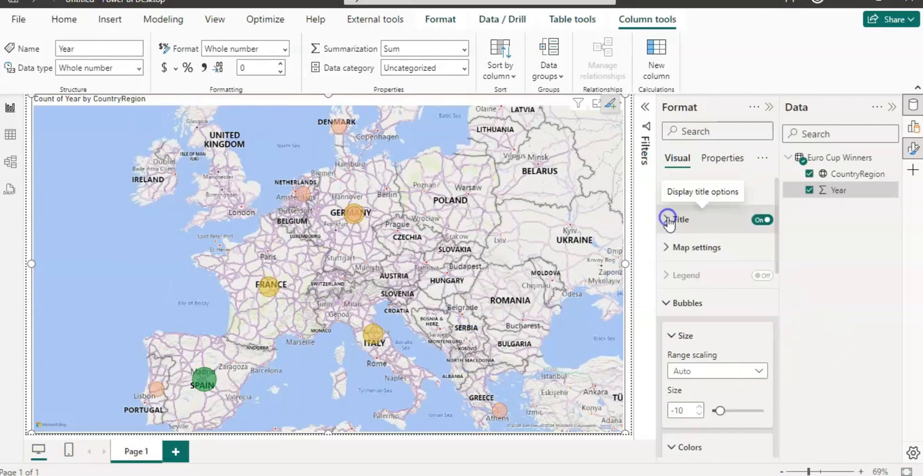
click(667, 219)
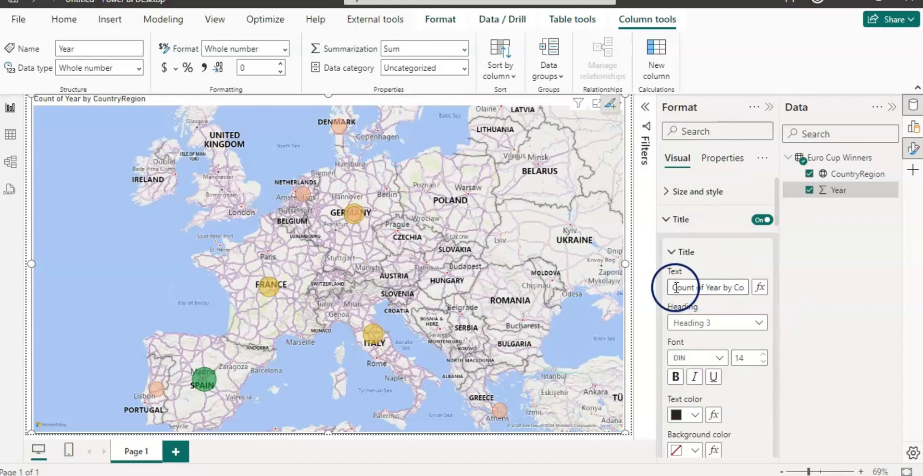
click(675, 287)
key(ctrl+a)
text(Euro Cup Winners)
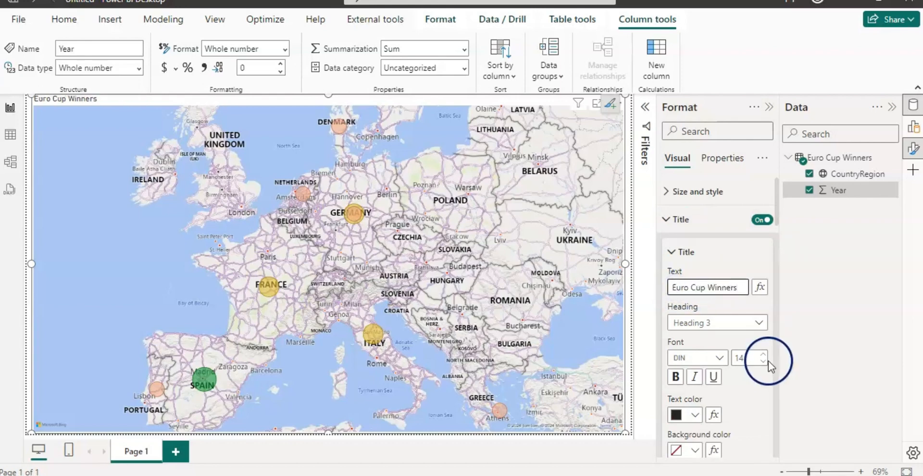
- Format the map title as size 33, bold, dark blue and centered, and slightly reduce the map's height
click(675, 376)
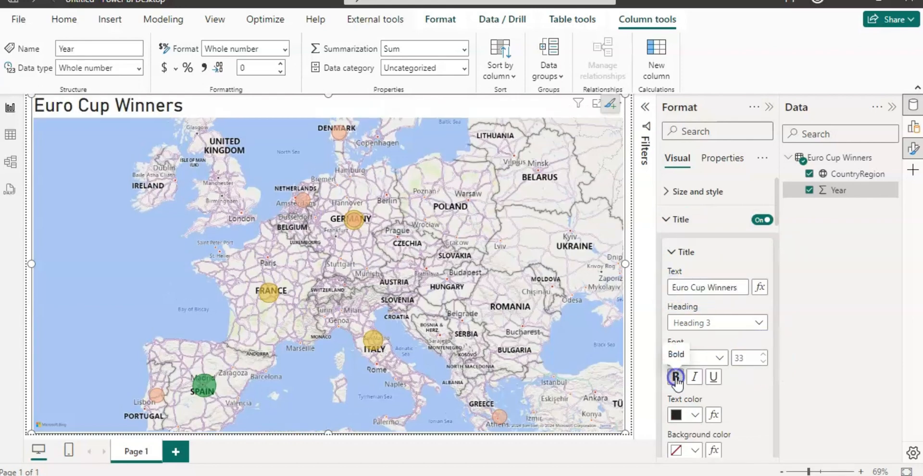
click(694, 414)
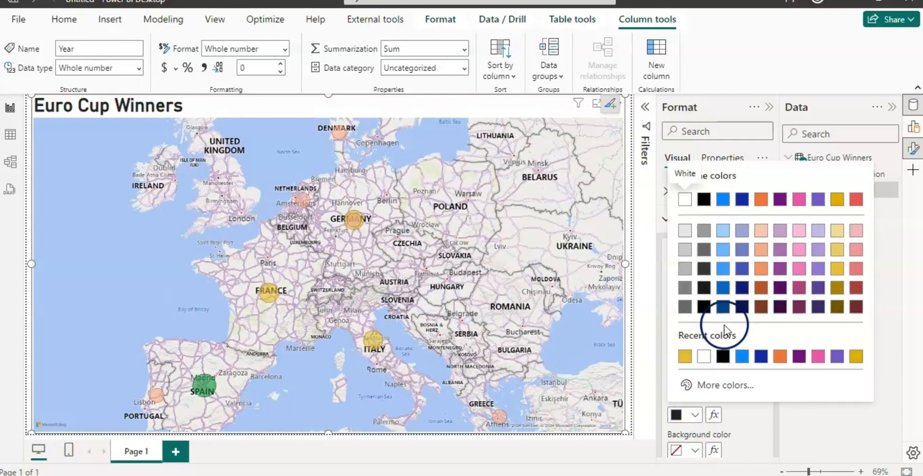
click(740, 307)
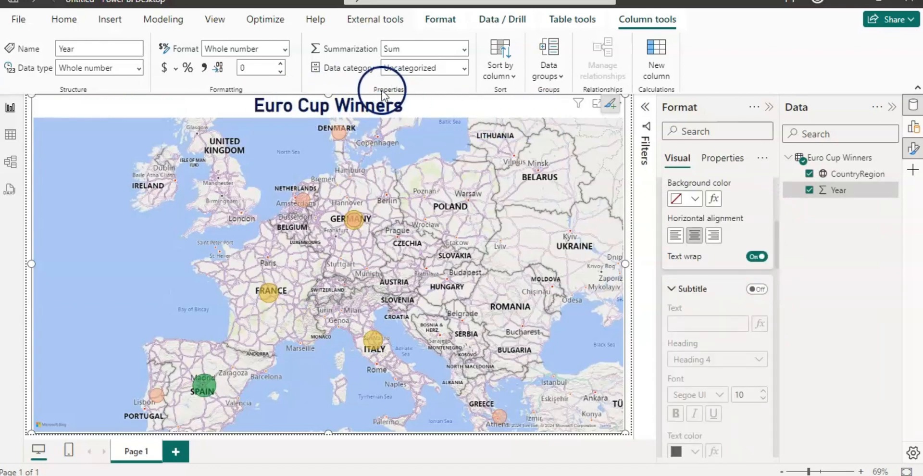
drag(331, 94, 331, 109)
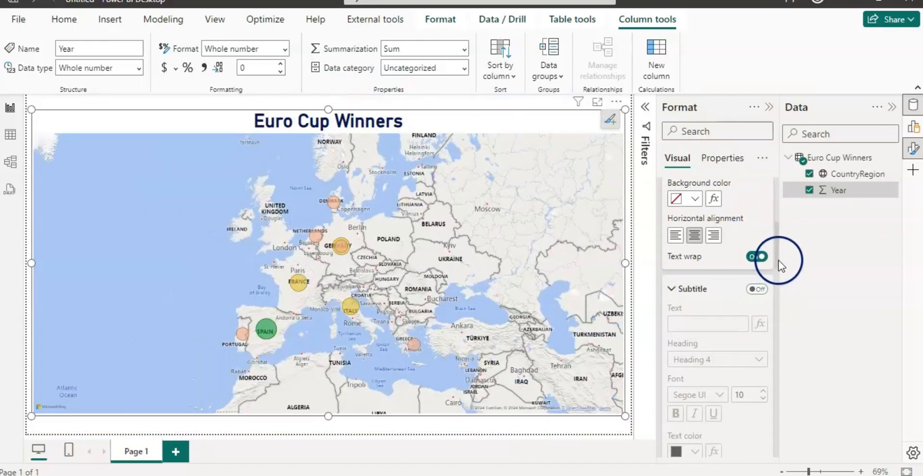
- Try the Aerial map style, and switch the map to the Dark style
drag(776, 258, 774, 298)
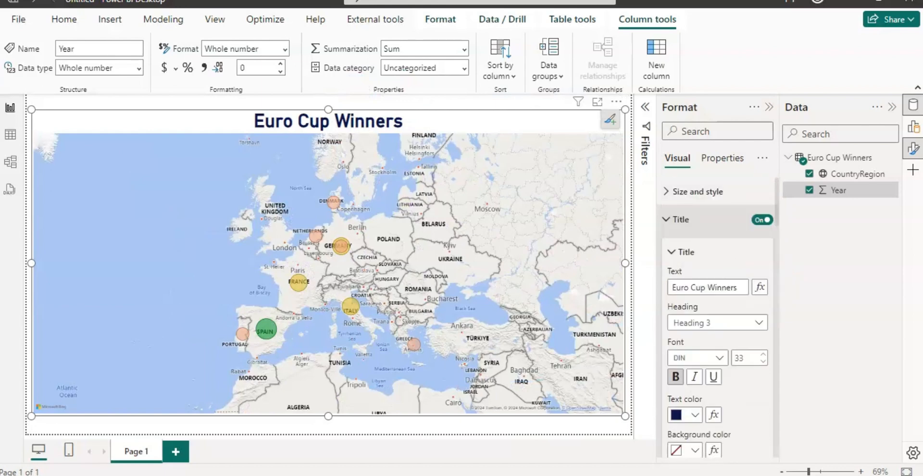
click(665, 219)
click(665, 248)
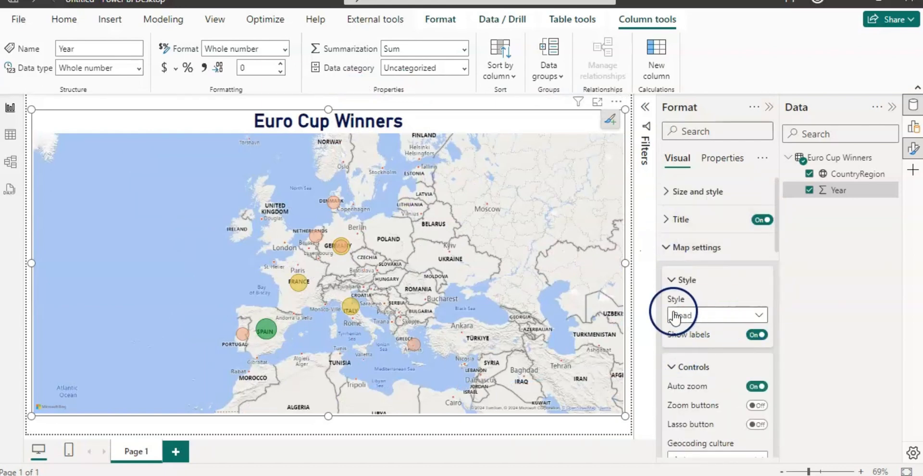
click(760, 317)
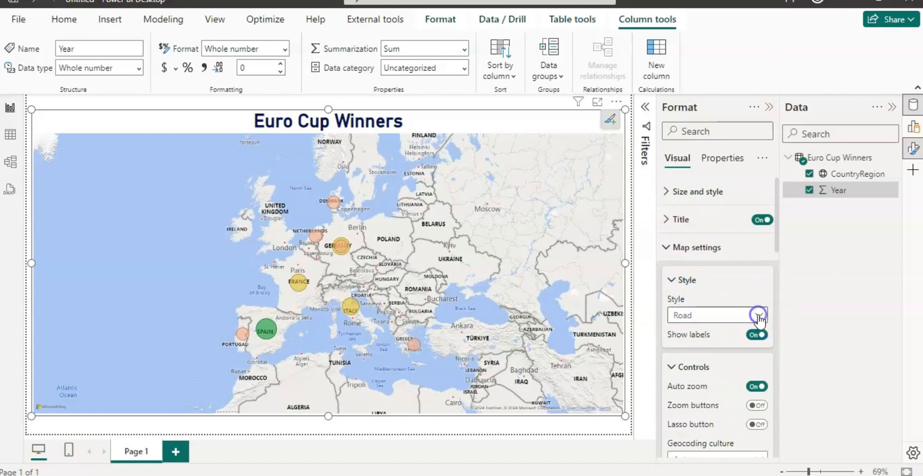
click(698, 332)
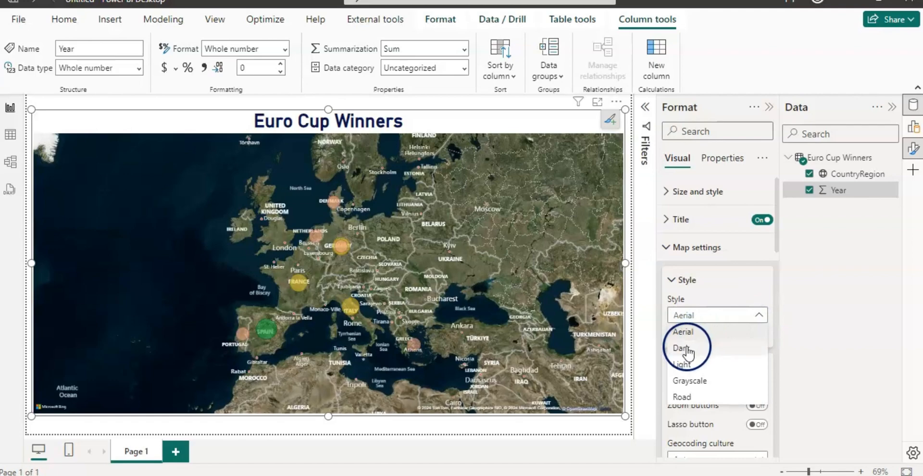
click(695, 347)
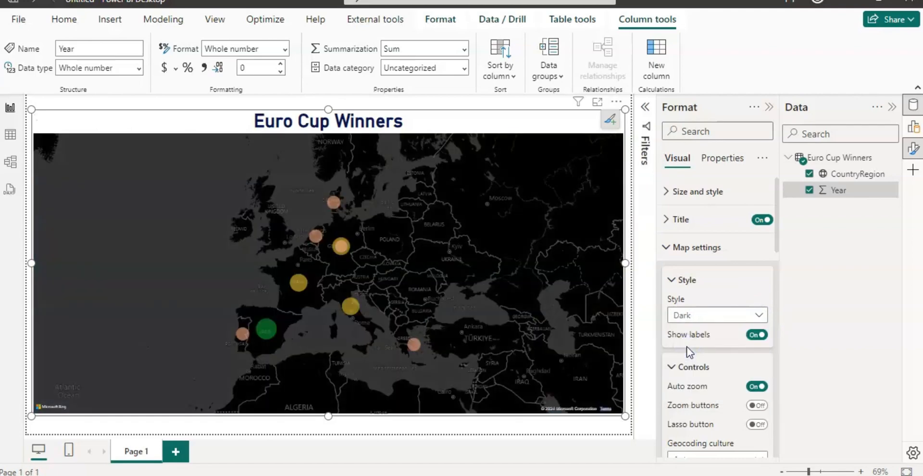
- Preview the Light map style and return the map to Dark
click(759, 314)
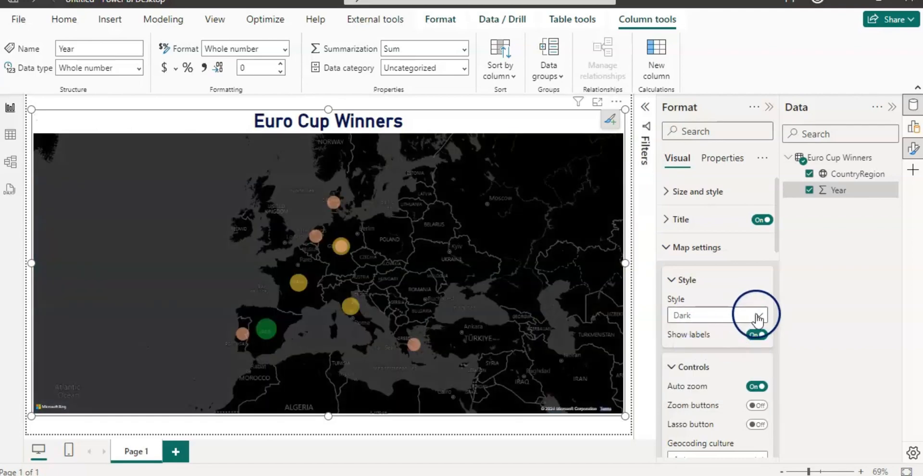
click(678, 353)
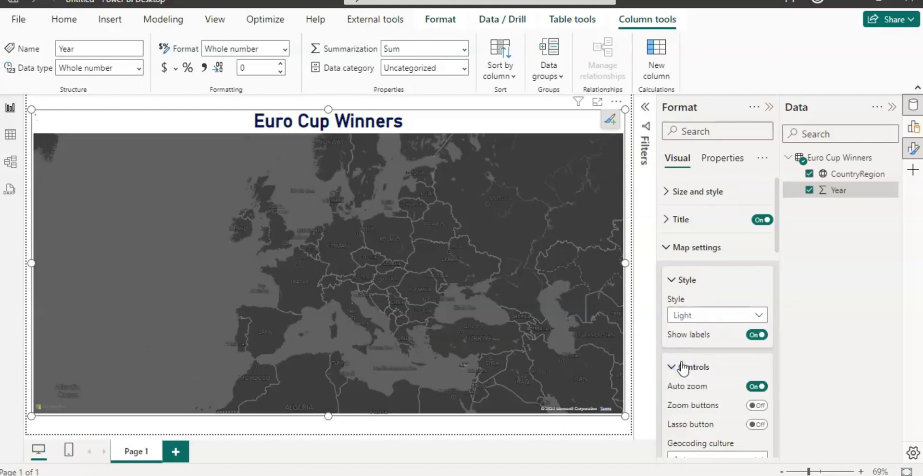
click(758, 315)
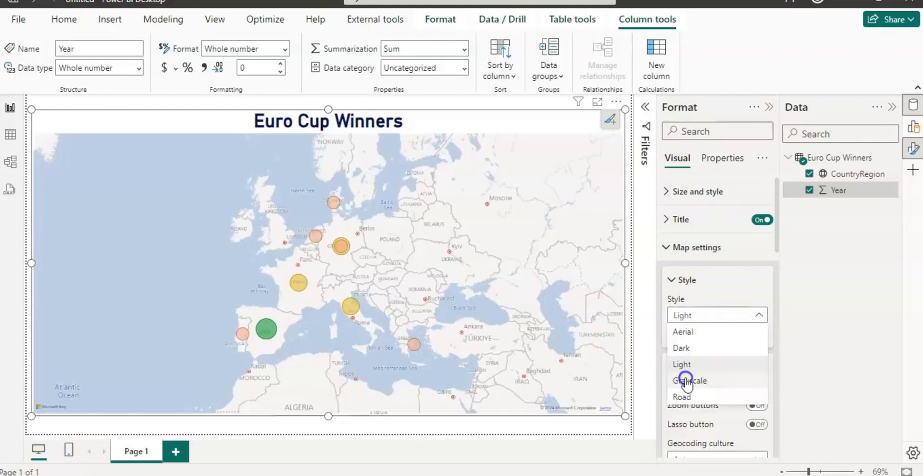
click(686, 379)
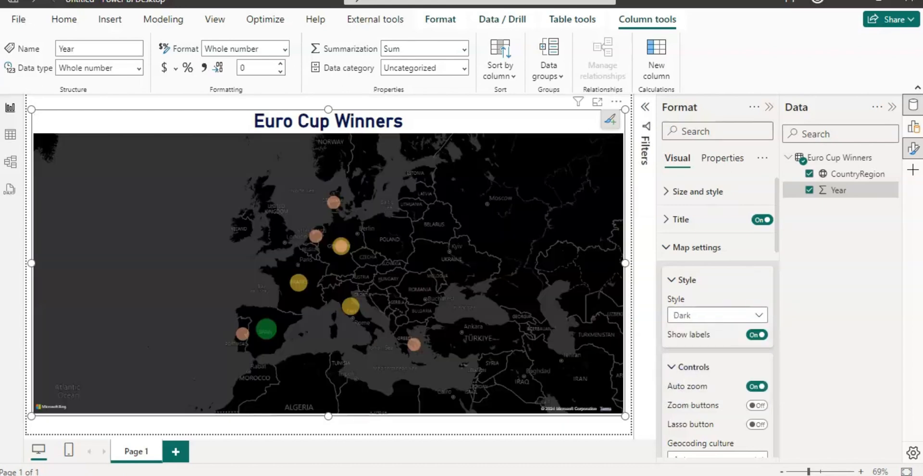
- Shrink the map to the left part of the report page and place a duplicate of it beside the original, level with it
drag(625, 109, 286, 129)
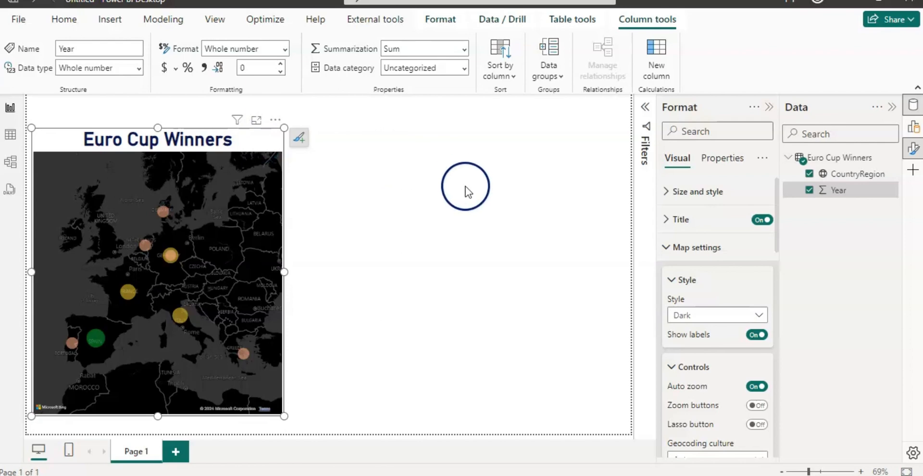
click(380, 157)
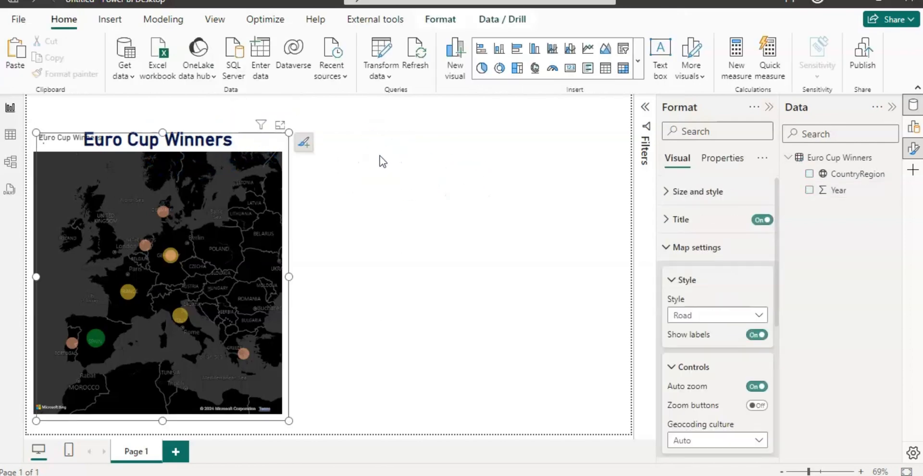
click(56, 140)
key(ctrl+c)
key(ctrl+v)
click(329, 176)
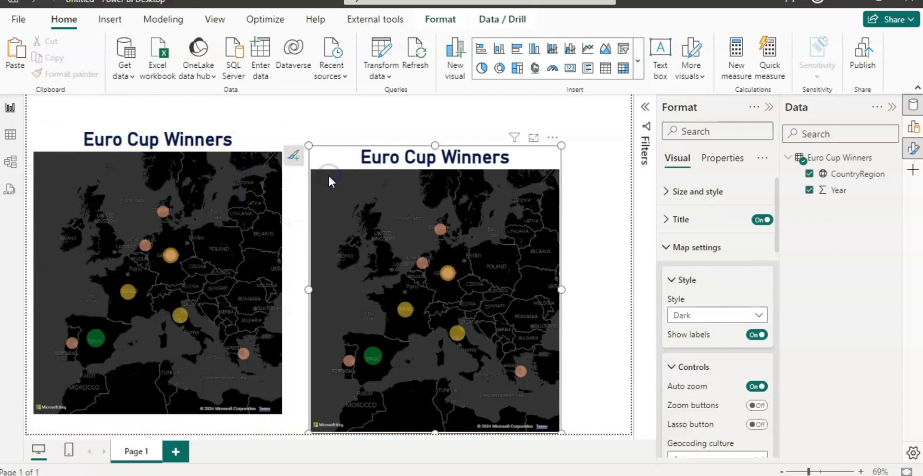
click(508, 103)
- Convert the duplicated map into a pie chart and inspect the details of the Italy slice
click(638, 63)
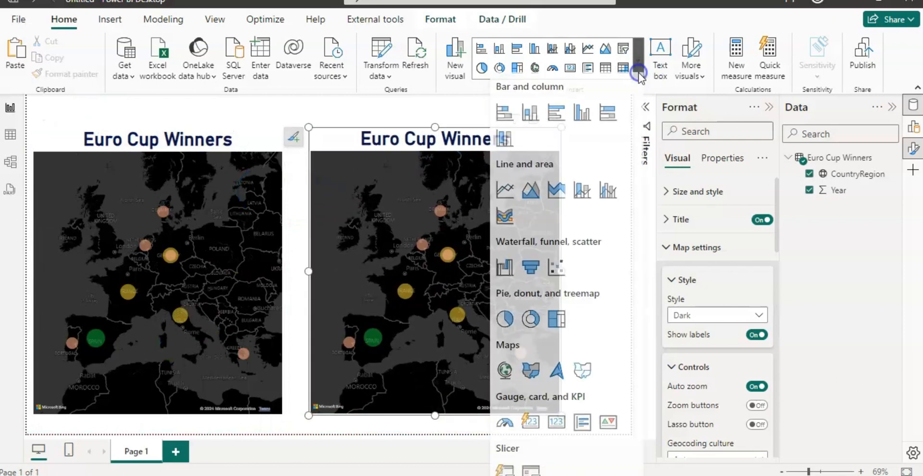
click(517, 310)
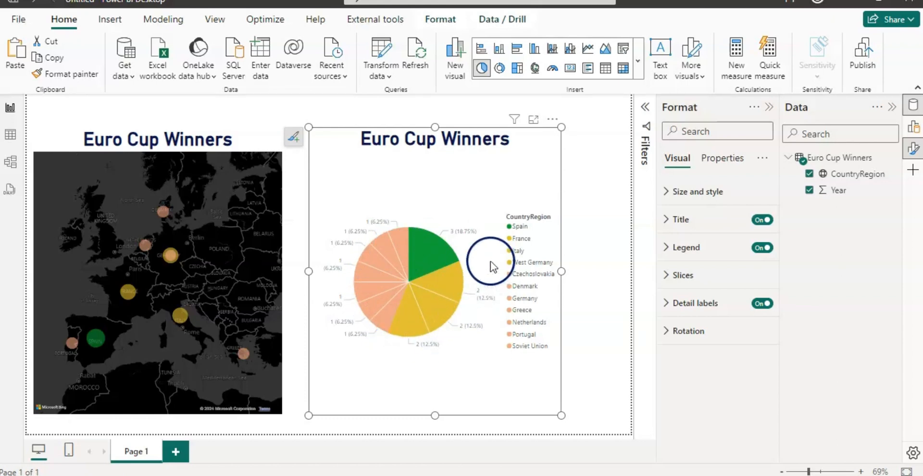
mouse_move(422, 326)
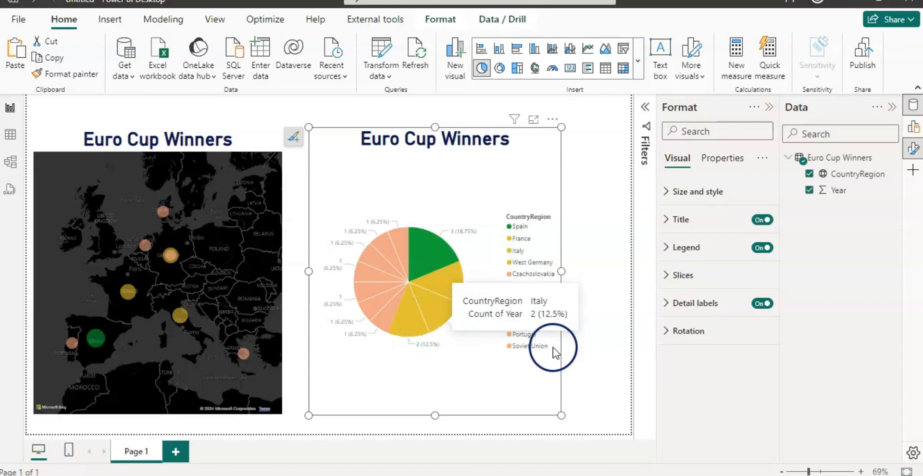